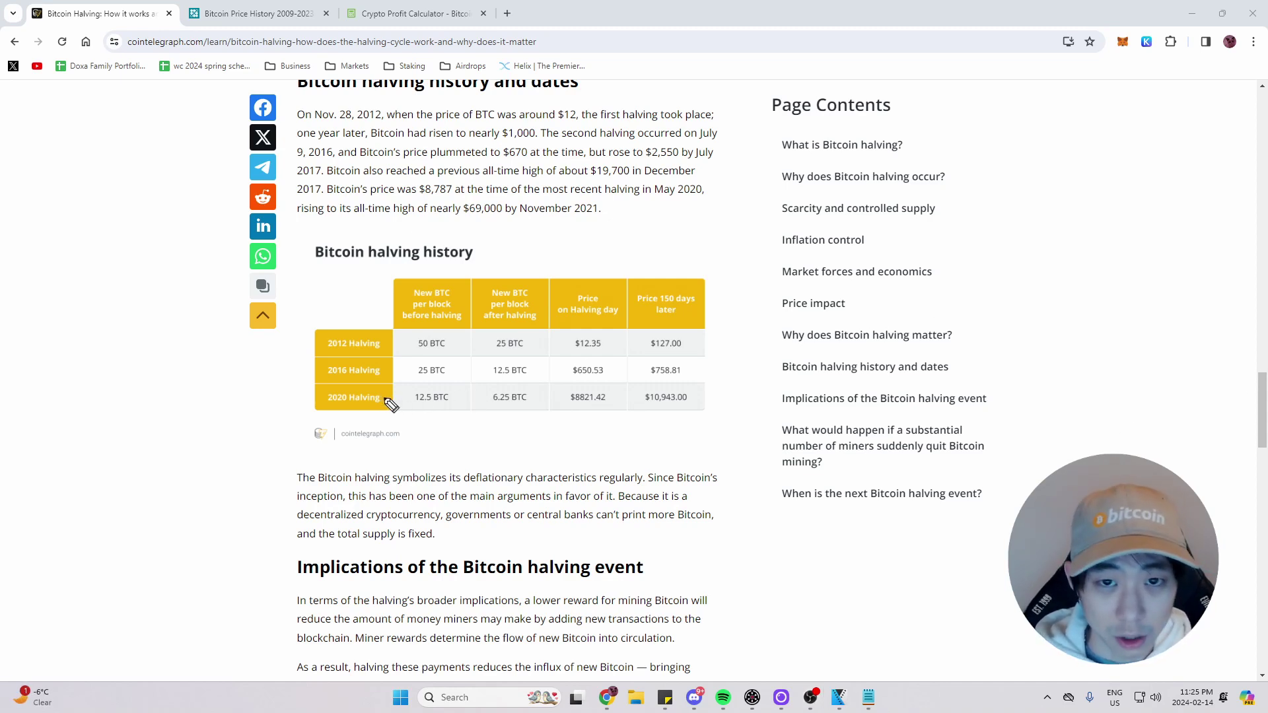
Underline the 2016 and 2020 halving rows and their prices, $650.53 and $8821.42, with the pen.
left_click_drag(320, 382, 374, 383)
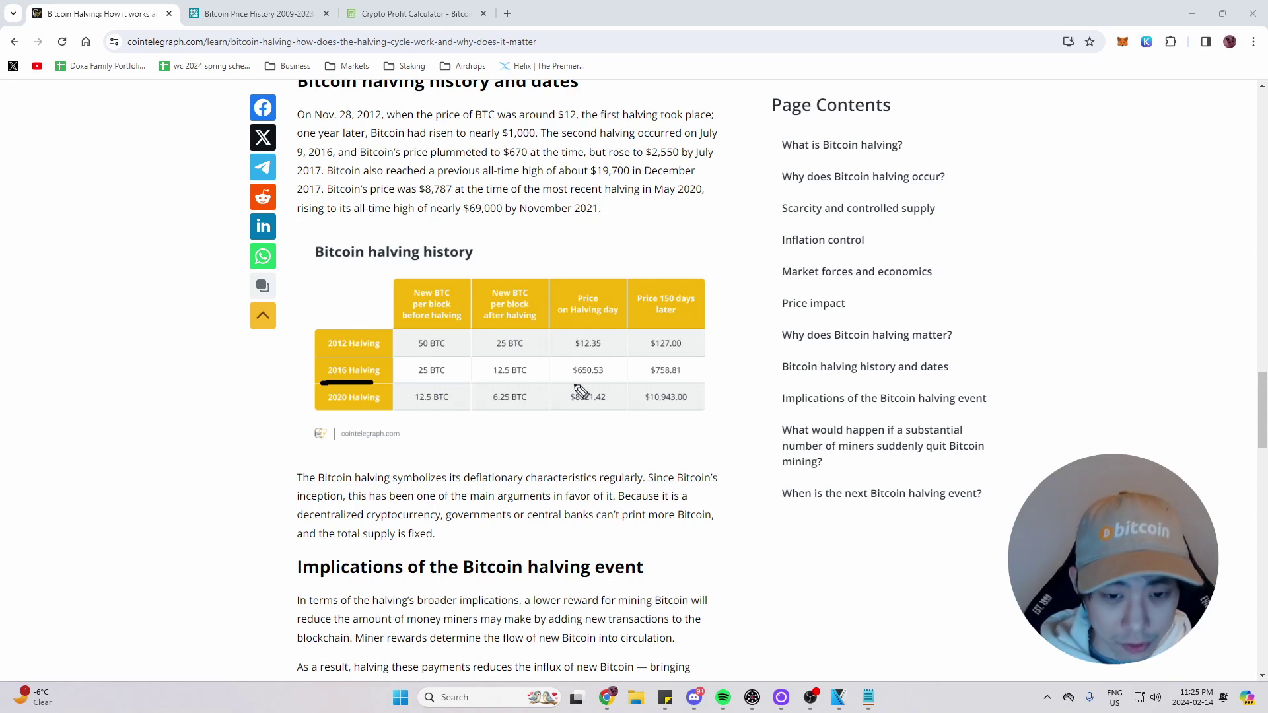
left_click_drag(571, 383, 593, 376)
left_click_drag(327, 409, 370, 411)
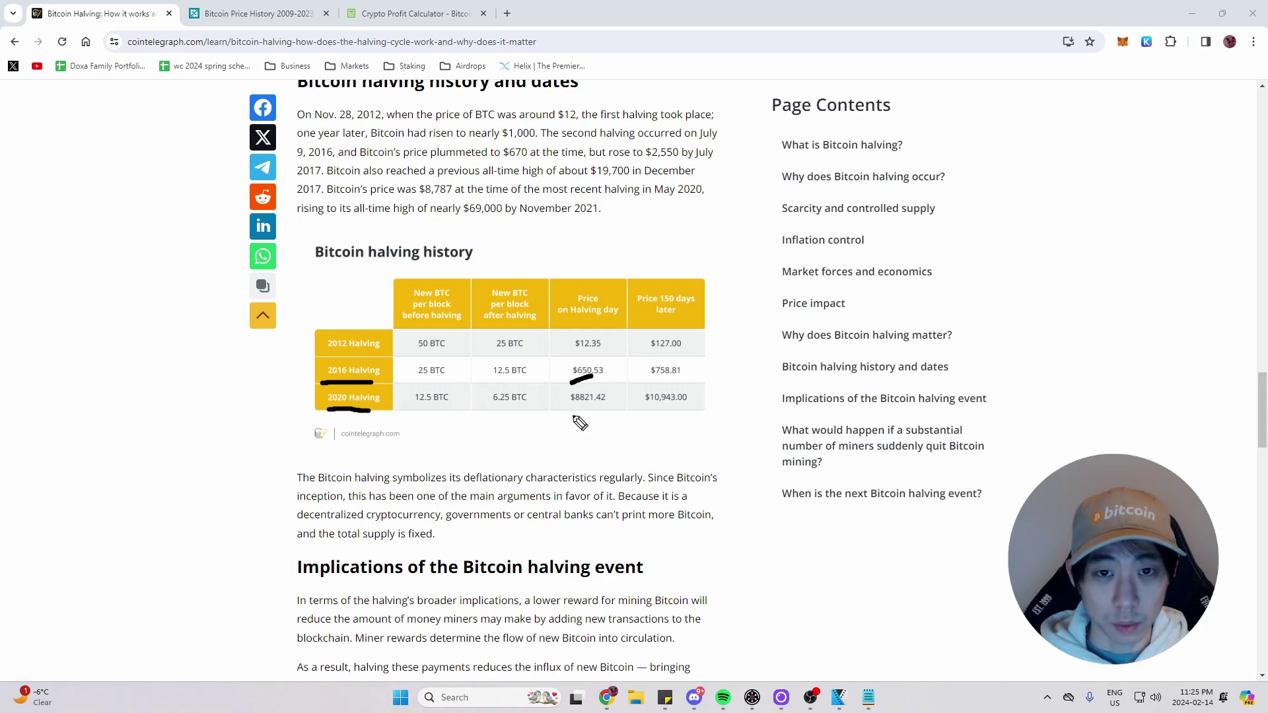
left_click_drag(566, 411, 599, 410)
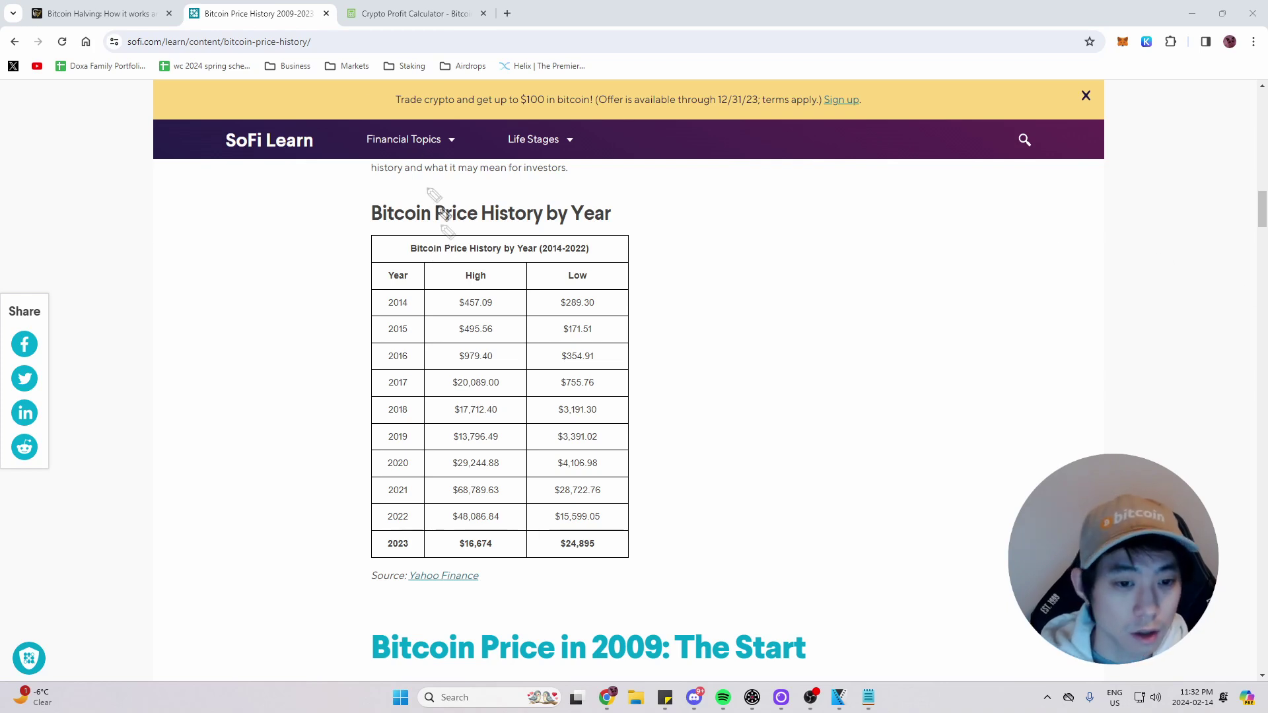
Draw pen brackets beside the 2014–2018, 2018–2022 and 2022-onward rows of the yearly price table.
mouse_move(365, 292)
left_mouse_down()
mouse_move(342, 317)
mouse_move(343, 395)
mouse_move(362, 406)
left_mouse_up()
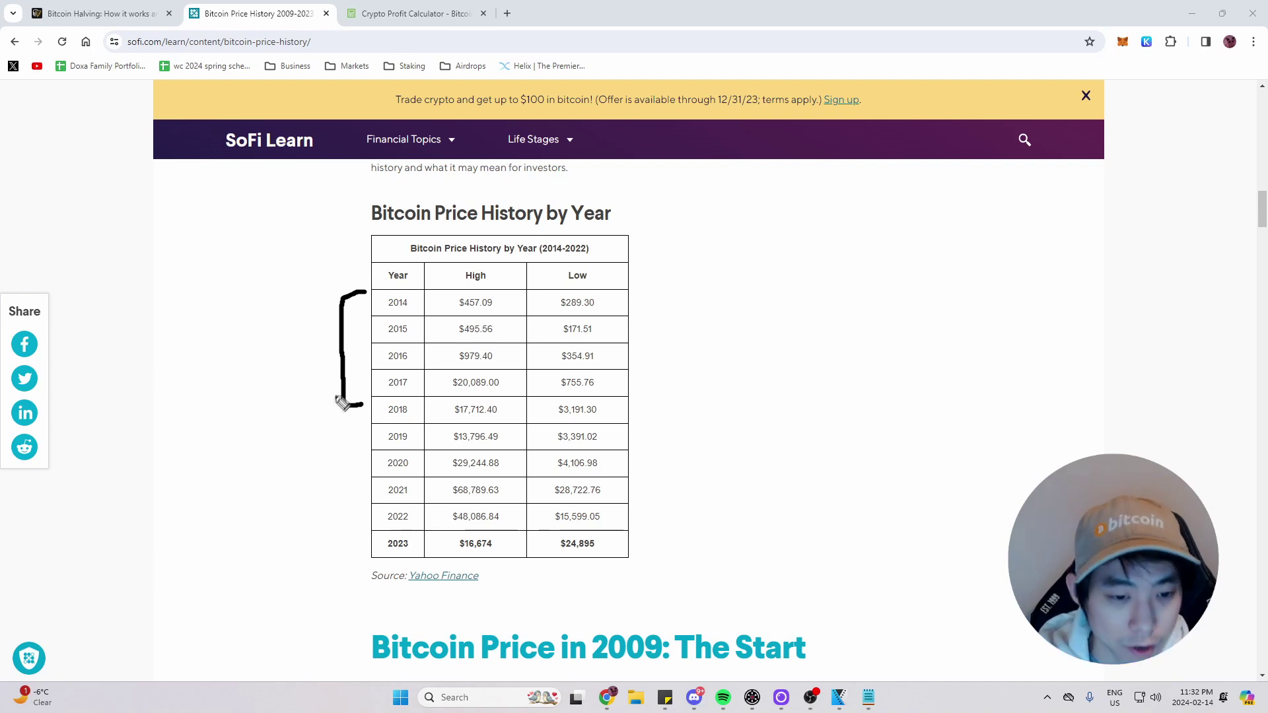
mouse_move(336, 398)
left_mouse_down()
mouse_move(298, 405)
mouse_move(302, 499)
mouse_move(346, 505)
left_mouse_up()
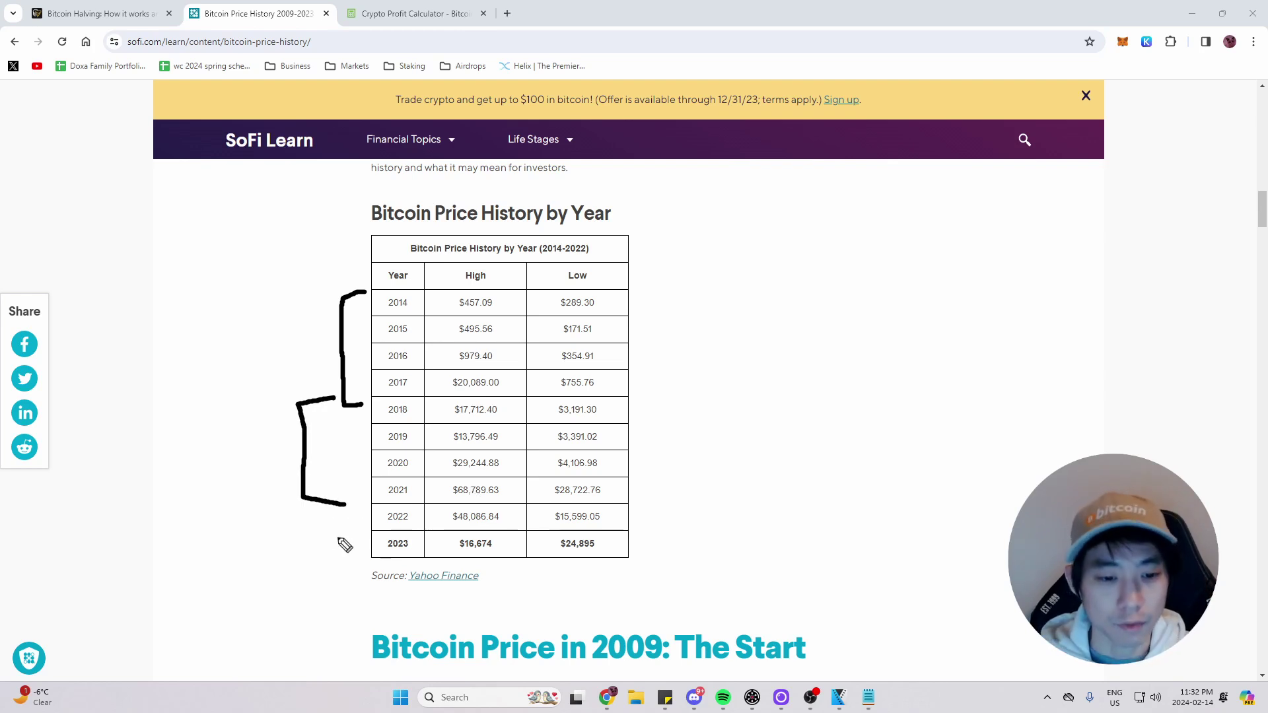
mouse_move(289, 504)
left_mouse_down()
mouse_move(252, 505)
mouse_move(271, 609)
mouse_move(298, 613)
left_mouse_up()
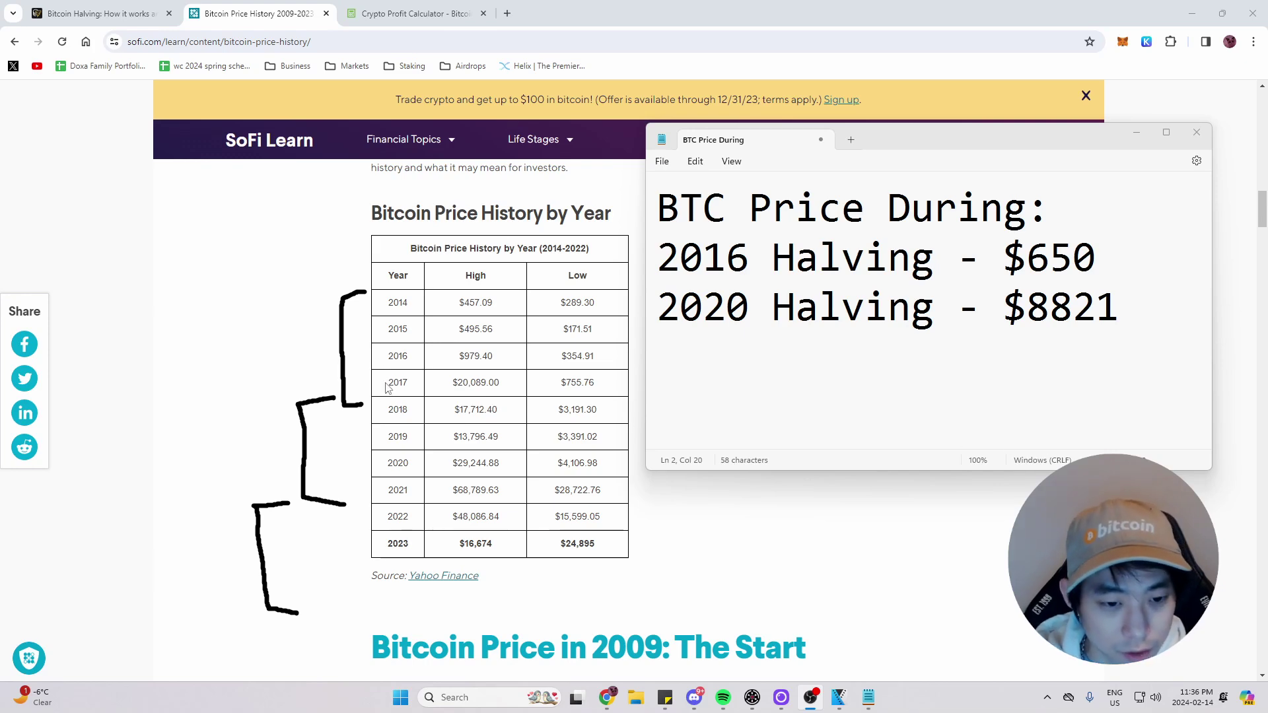
Add a 'BTC Cycle High - $20089' line below the 2016 halving price.
left_click(1101, 269)
key("Return")
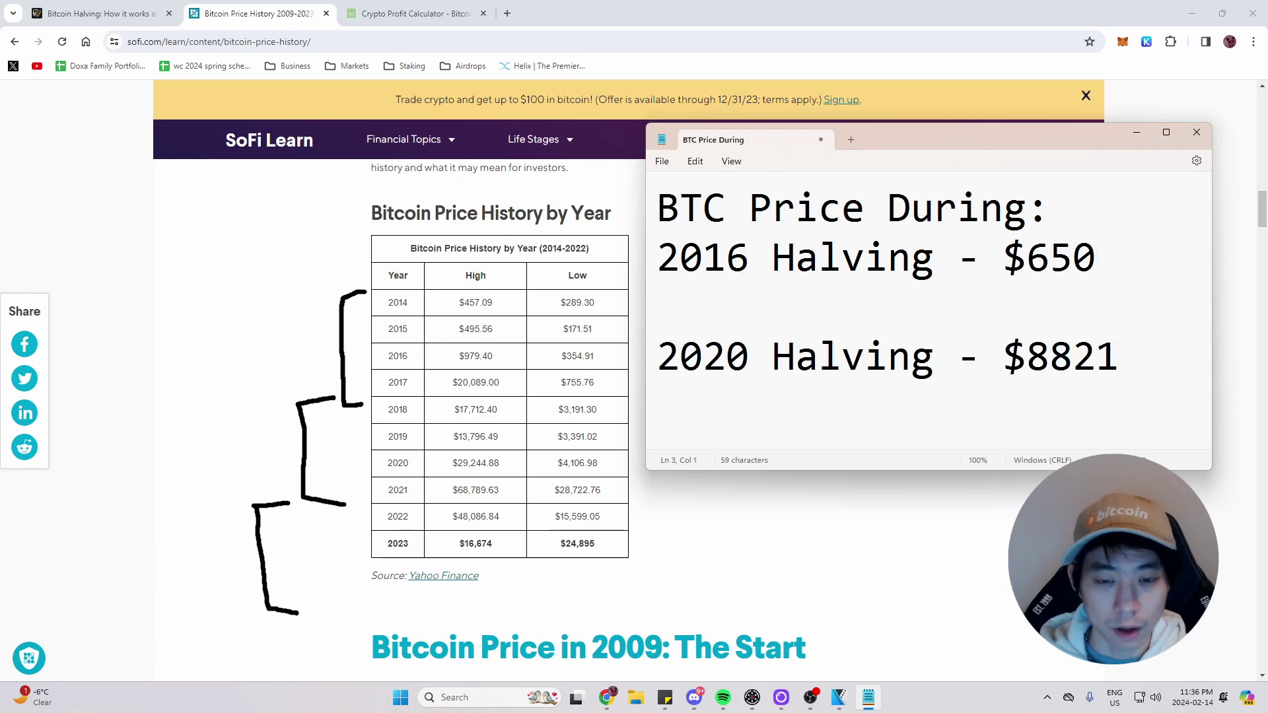
type("BTC High")
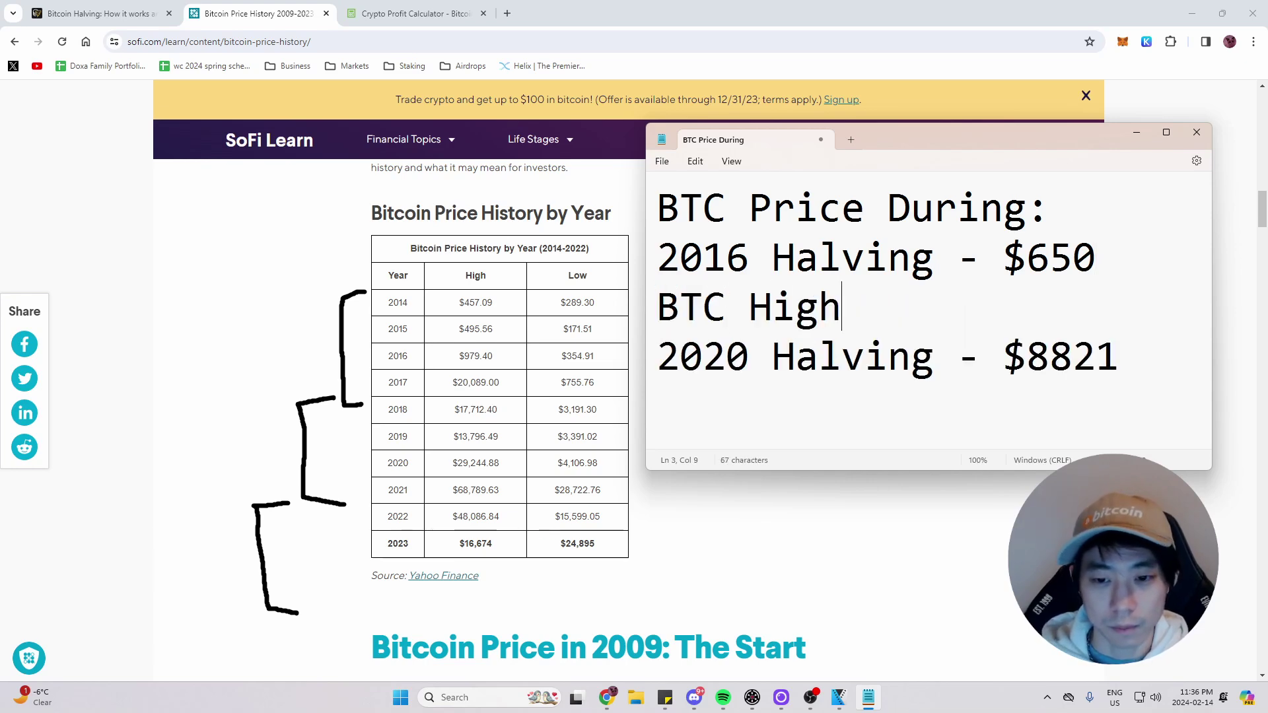
key("BackSpace")
key("BackSpace")
key("BackSpace")
key("BackSpace")
type("Cycle ")
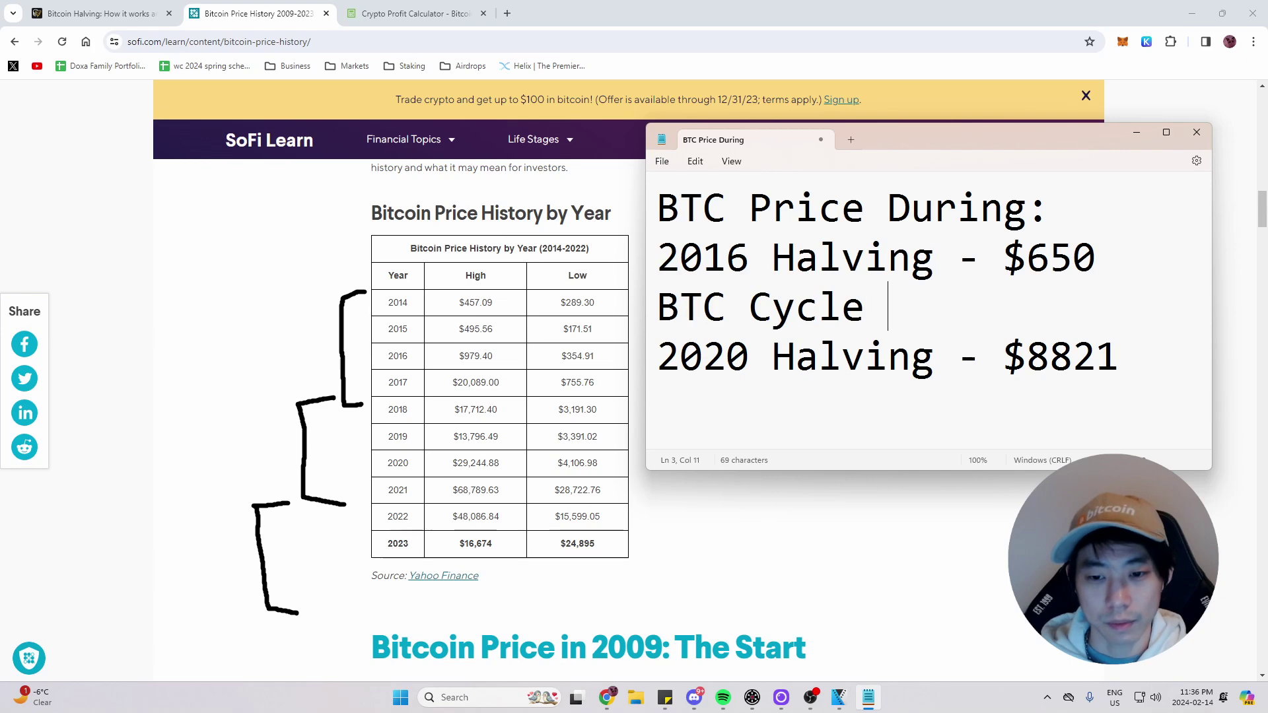
type("High -")
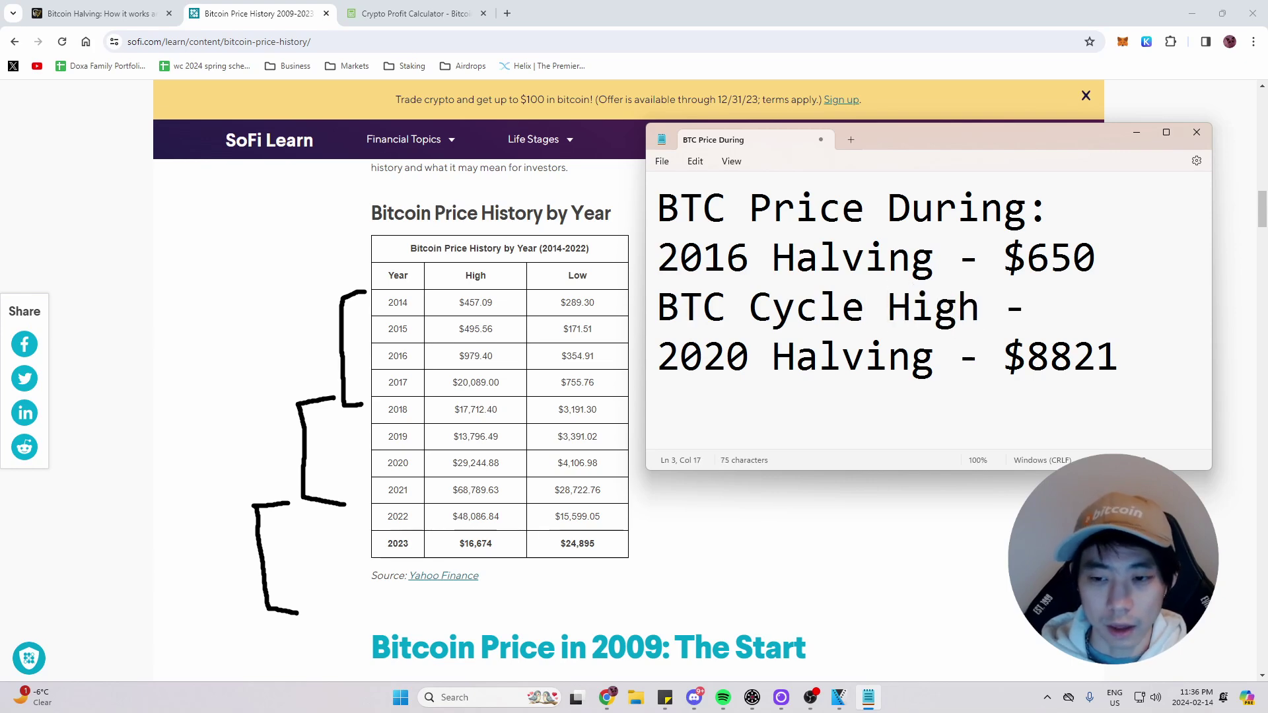
type(" $")
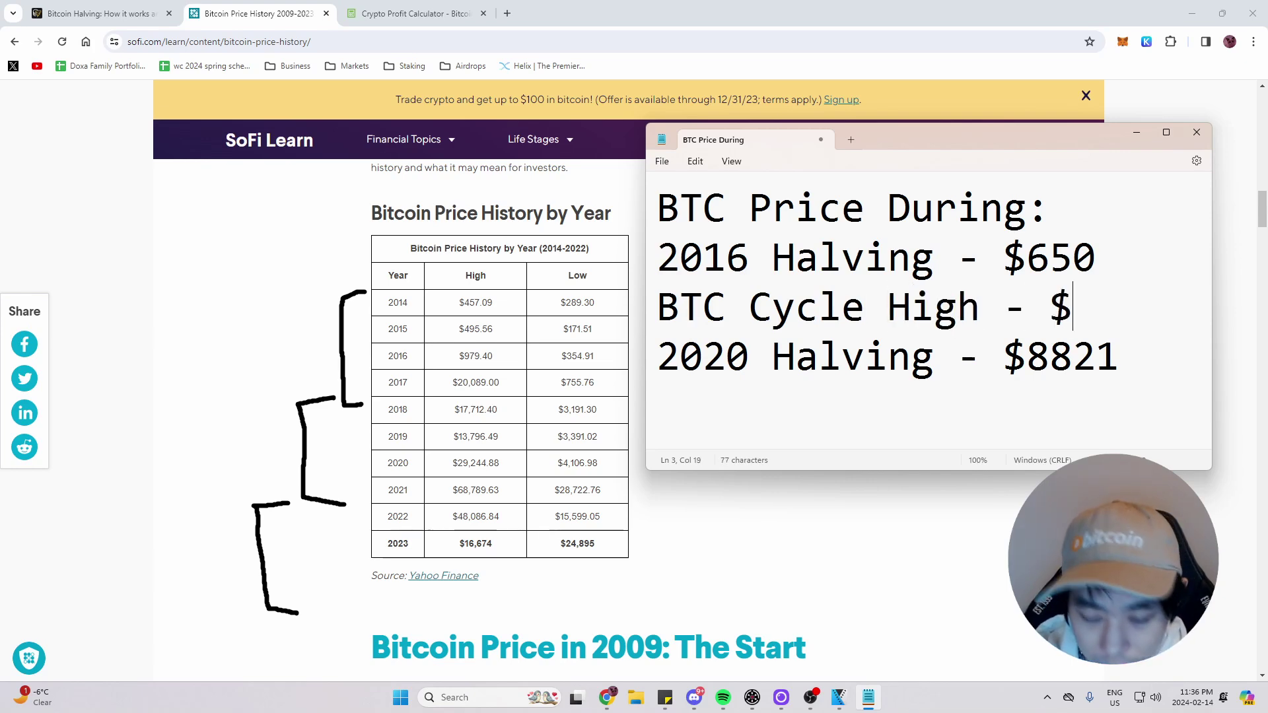
type("20")
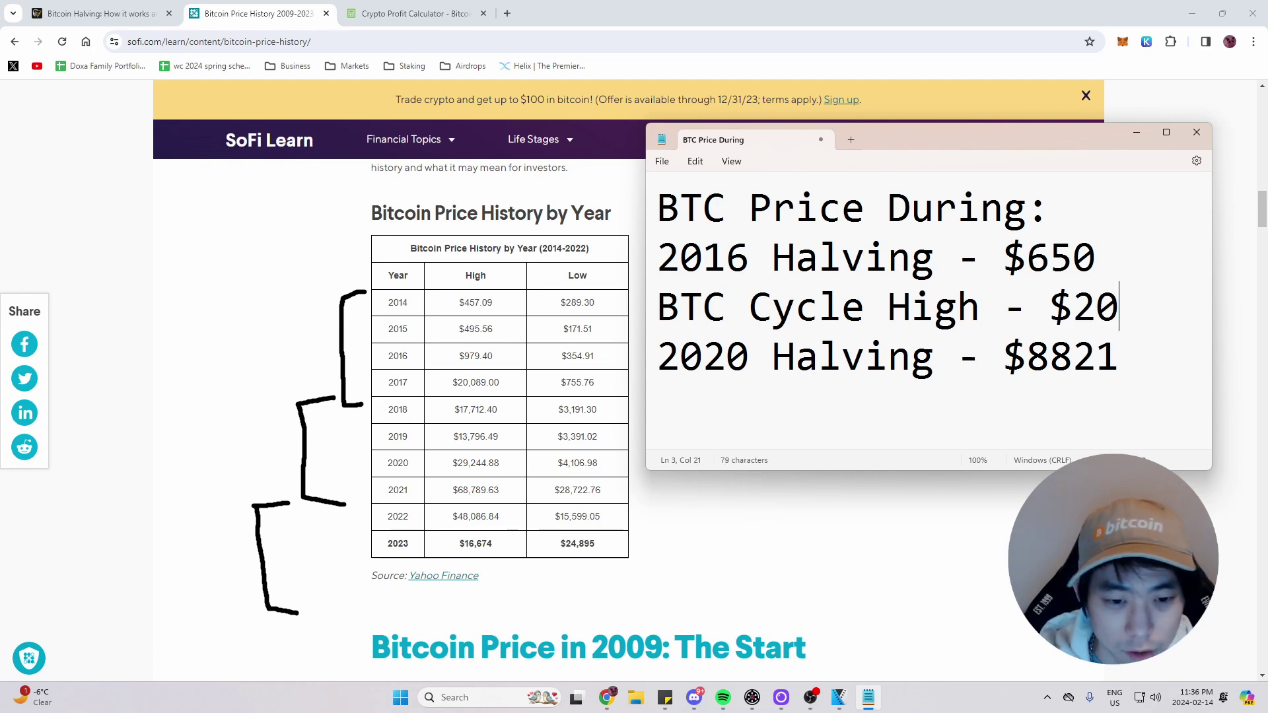
type("0")
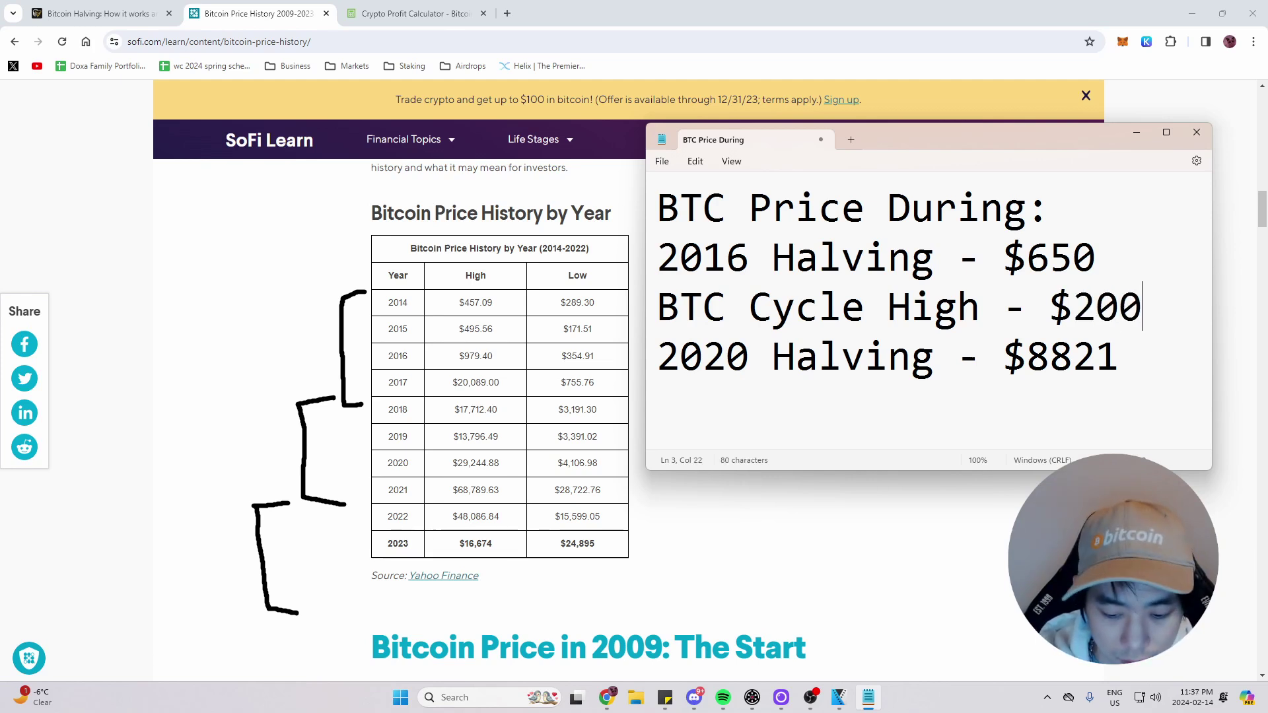
type("89")
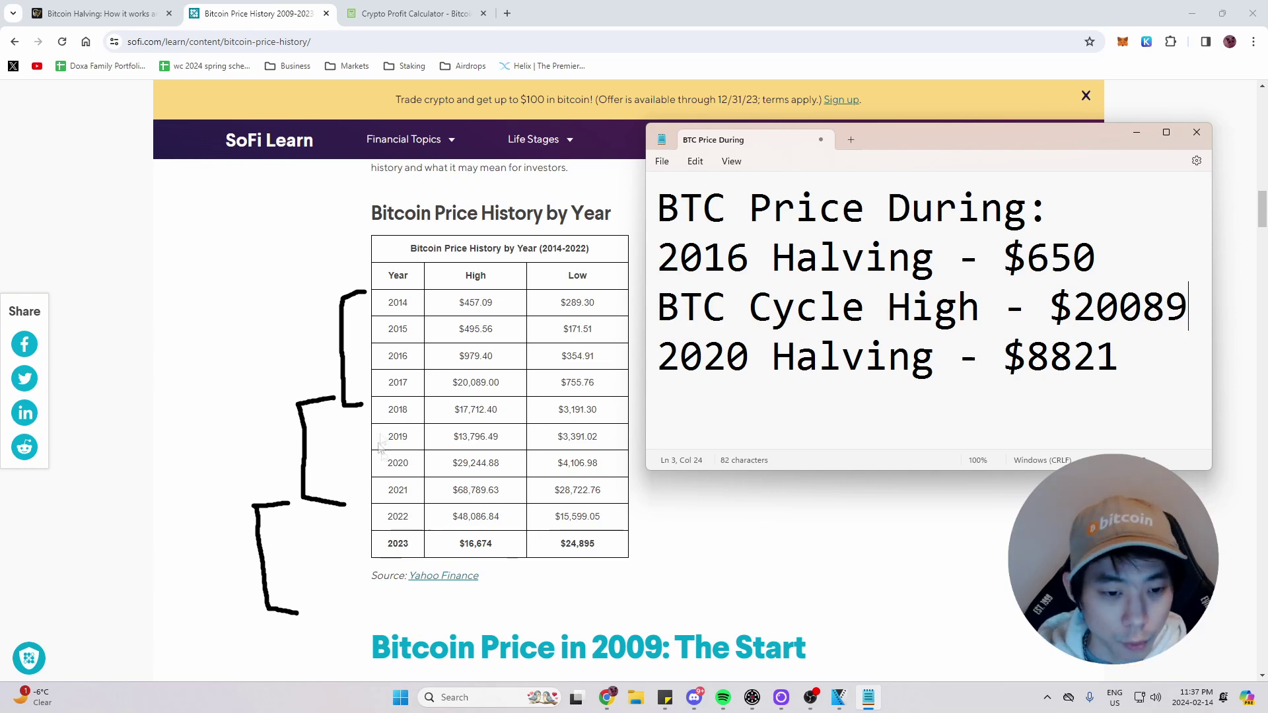
Add a 'BTC Cycle High - $68789' line below the 2020 halving price.
left_click(1166, 357)
key("Return")
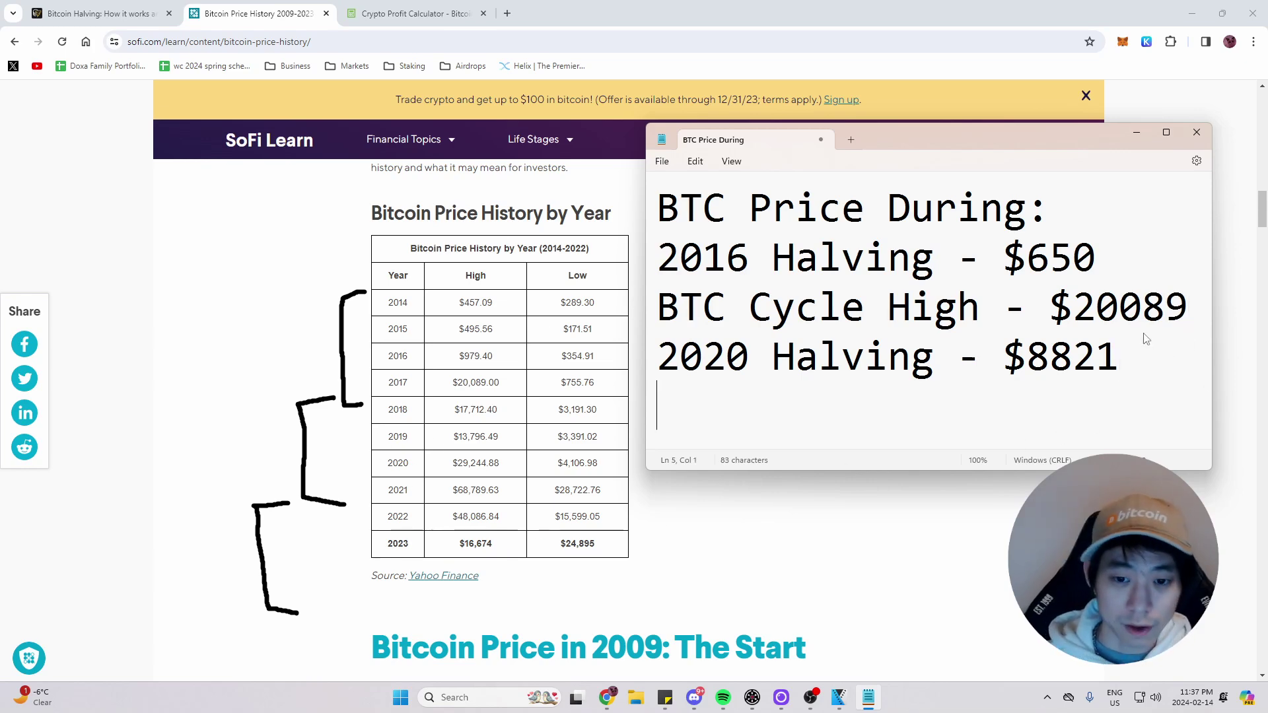
type("BTC Cyc")
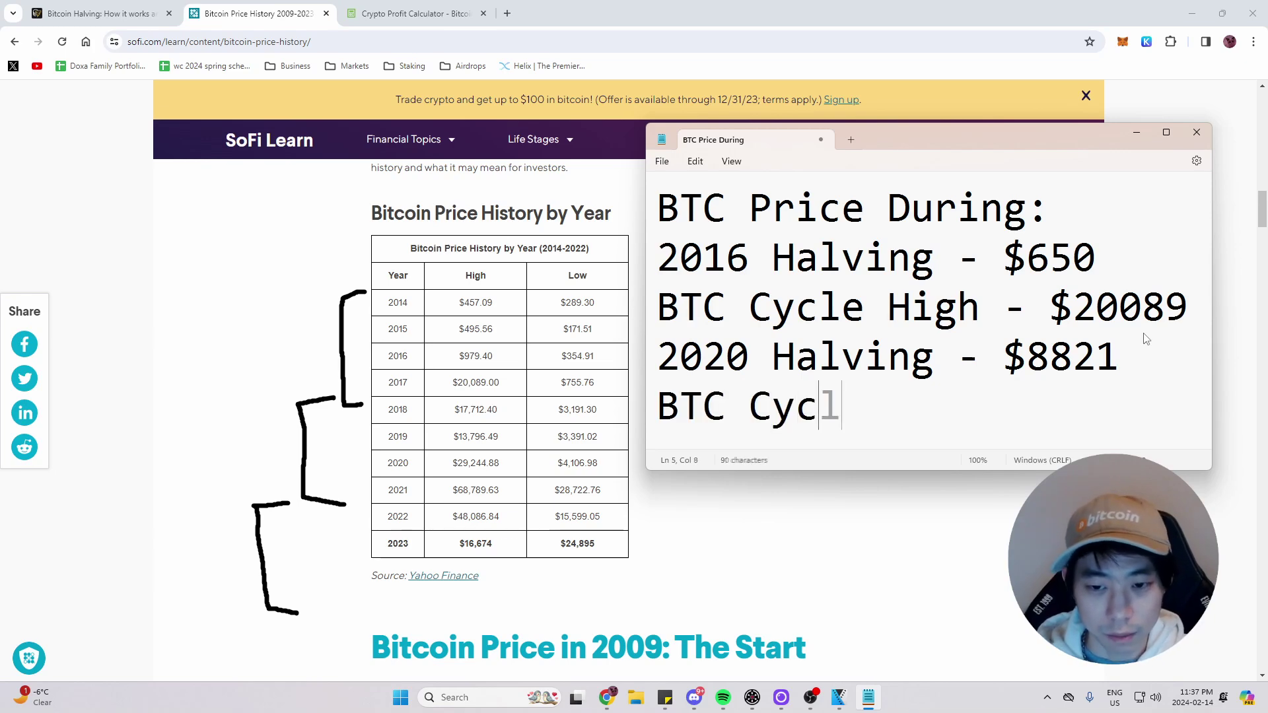
type("le High - ")
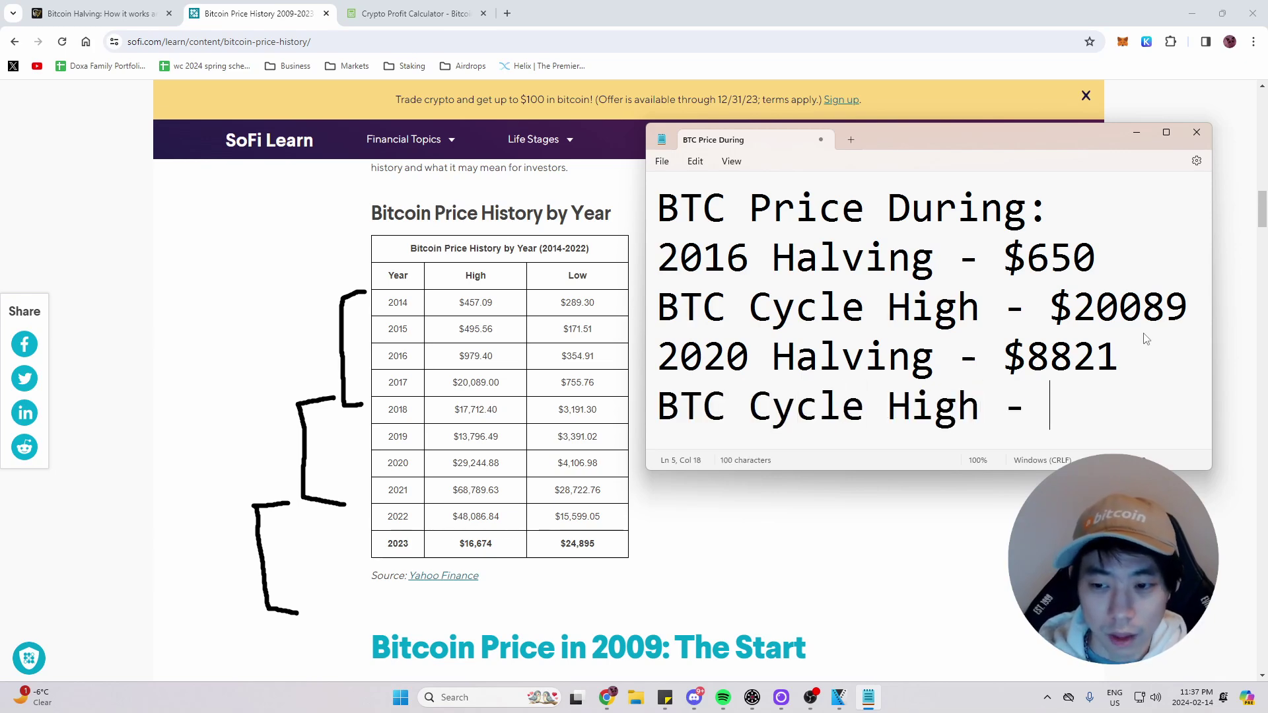
type("$")
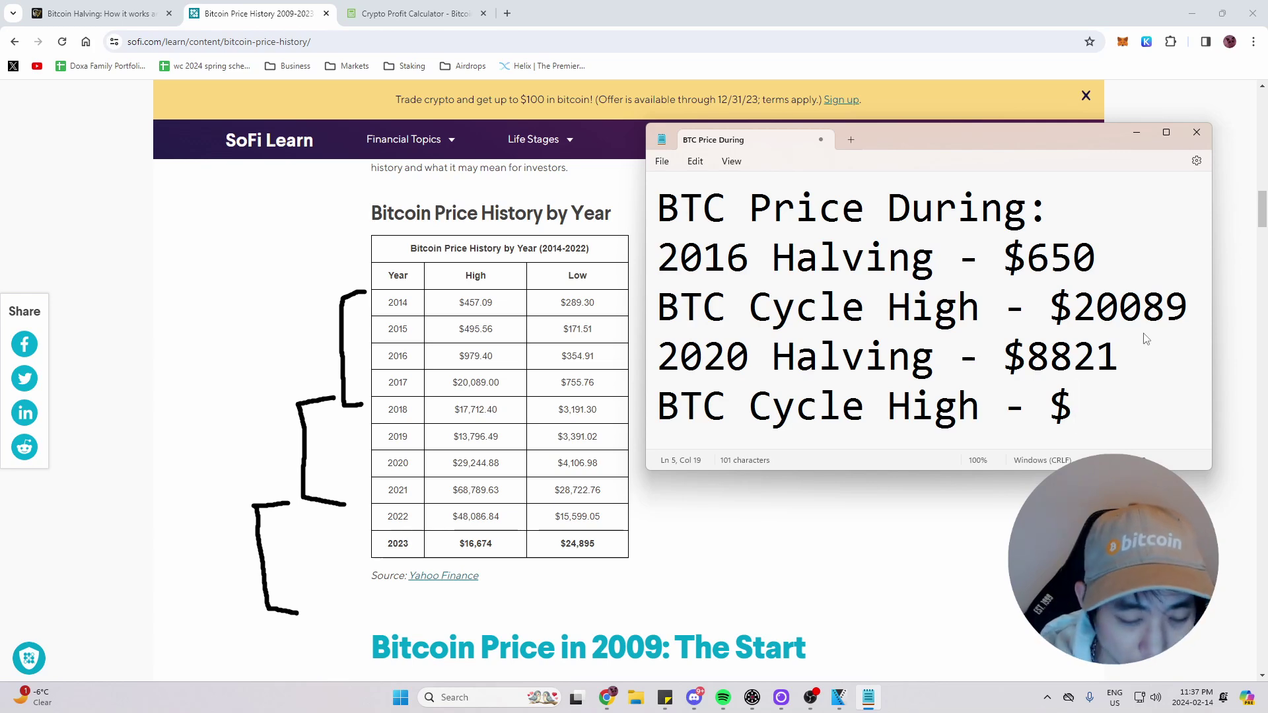
type("68")
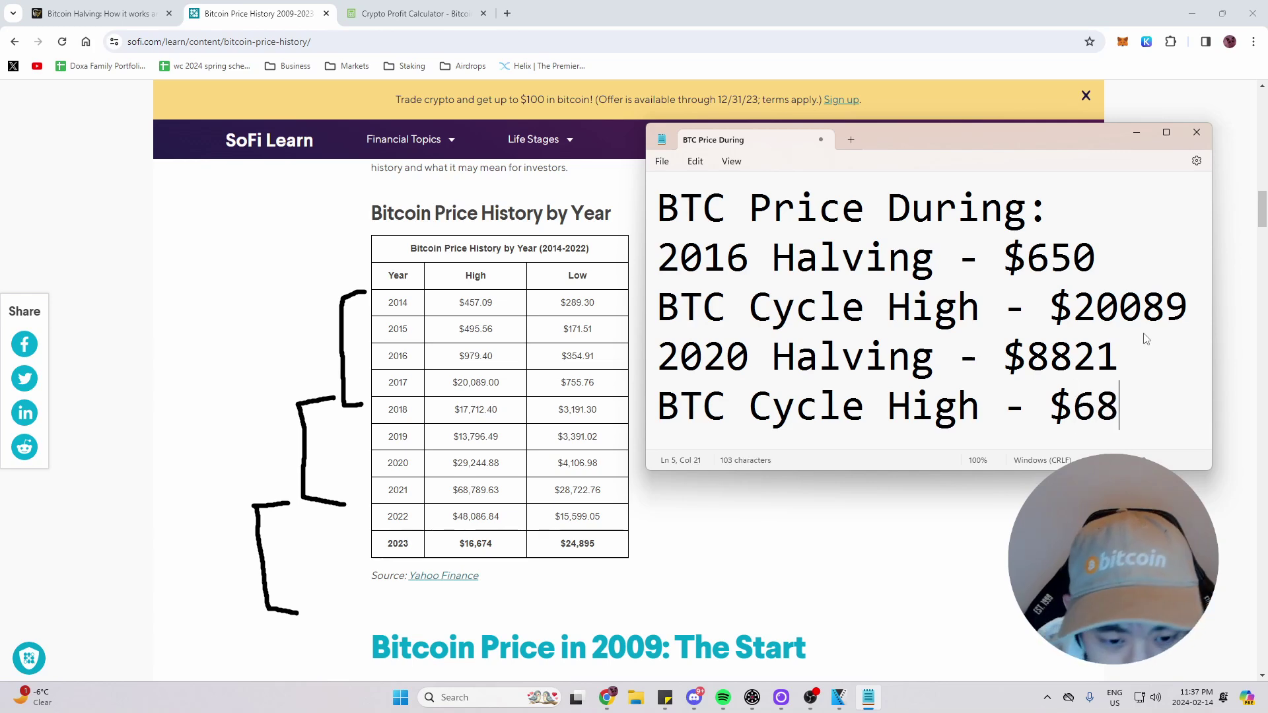
type("789")
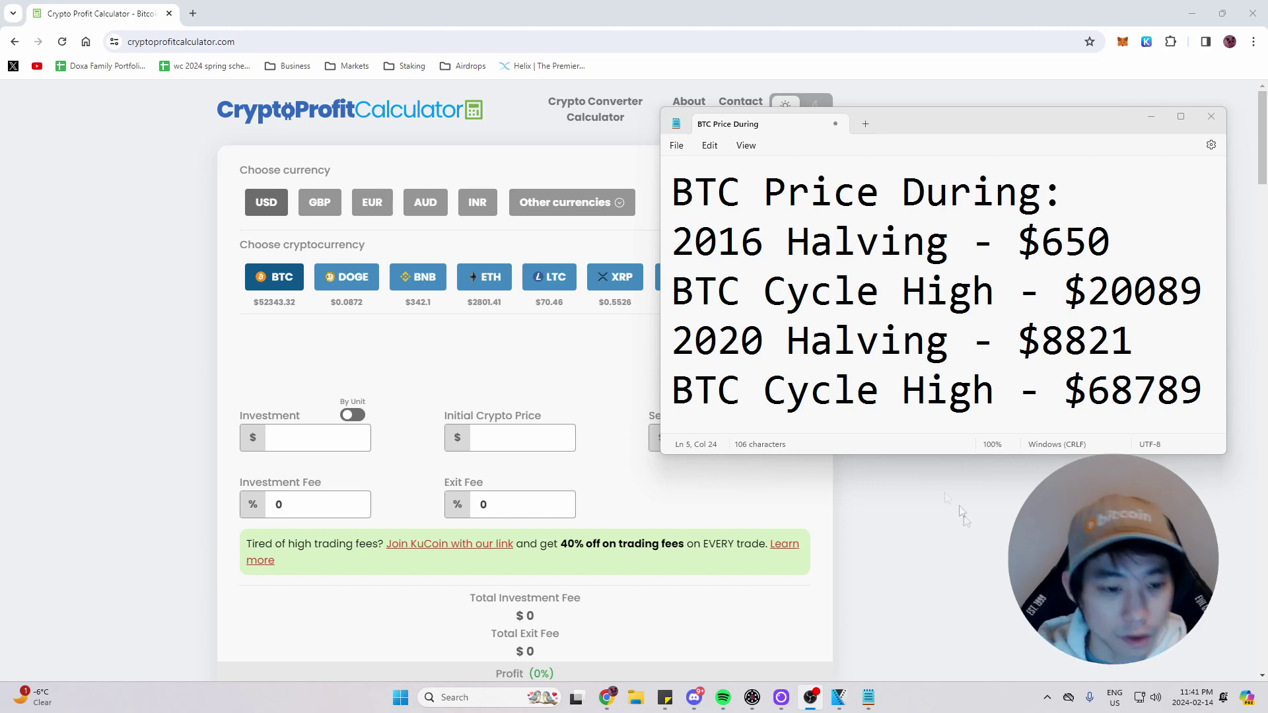
Enter a 1000 investment and copy 650 from the note into the Initial Crypto Price.
left_click(290, 439)
type("1000")
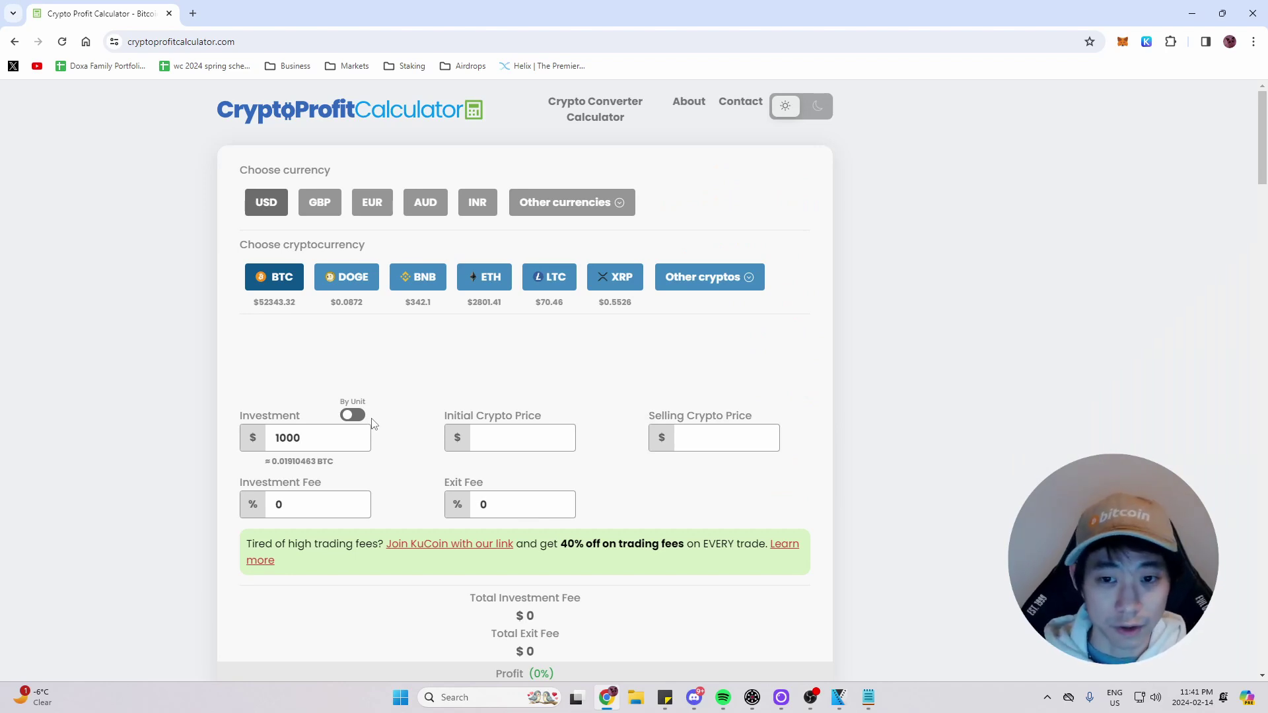
left_click(868, 697)
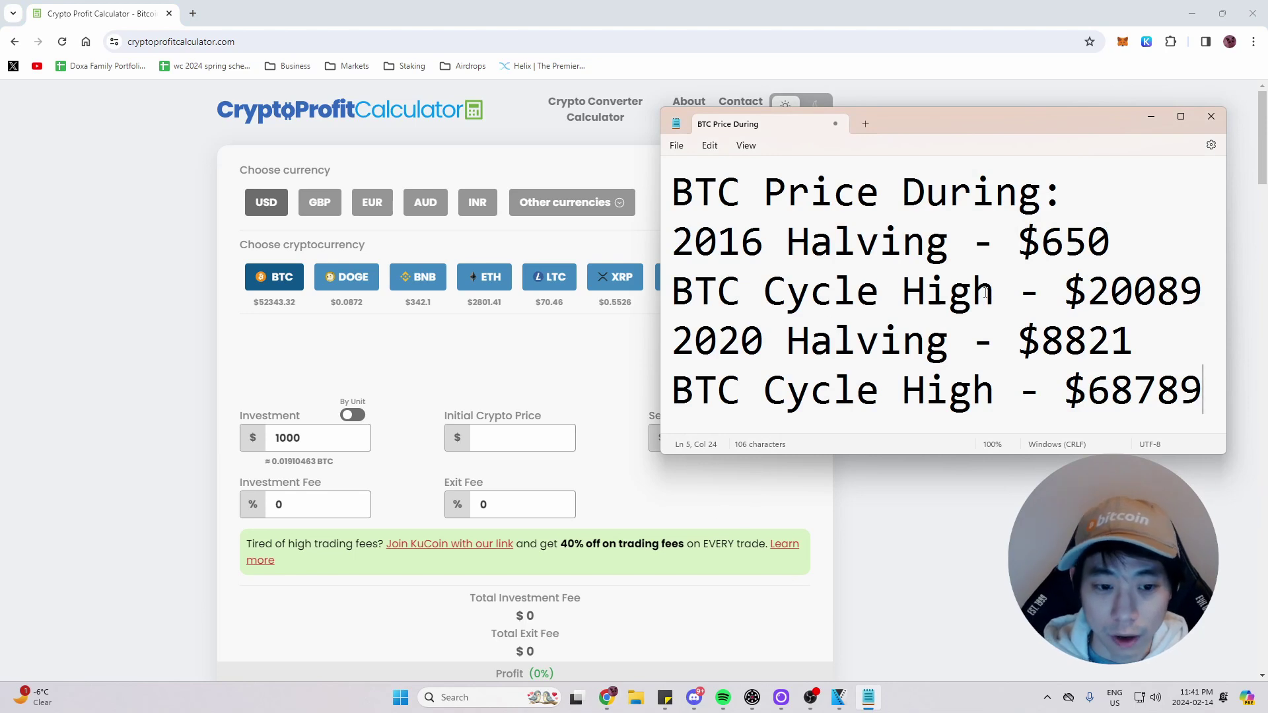
left_click_drag(1112, 245, 1039, 250)
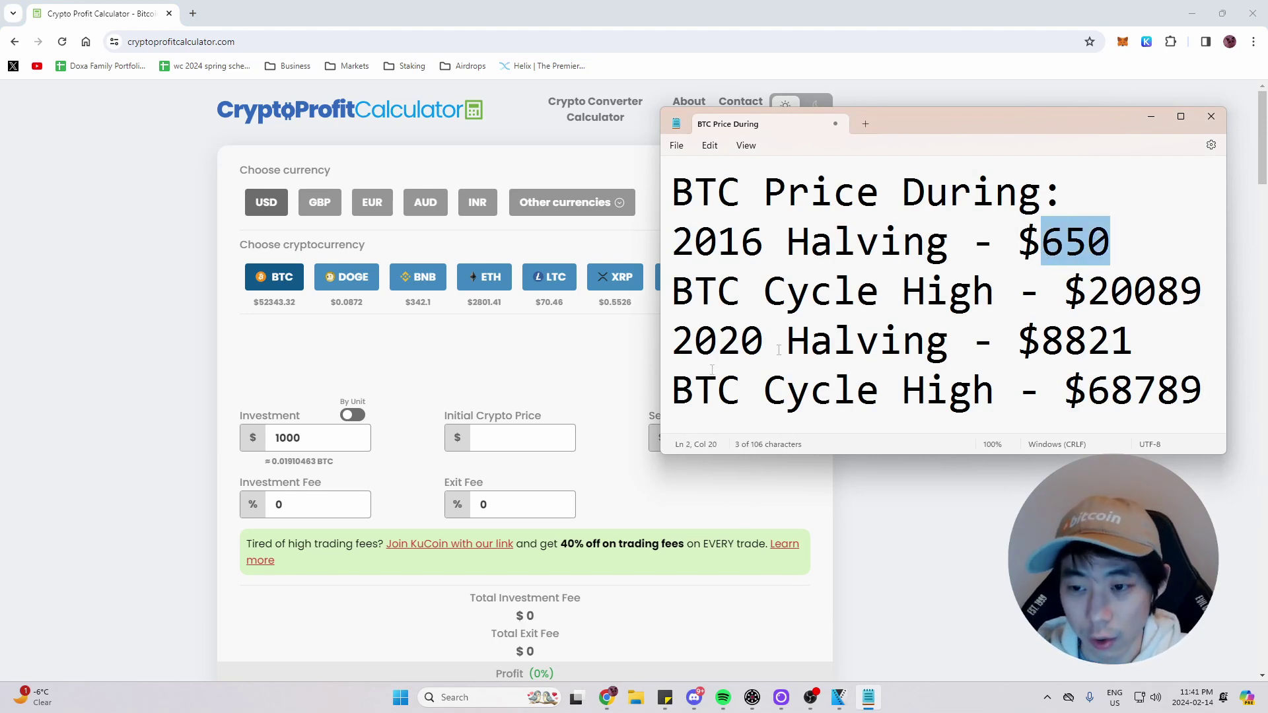
key("ctrl+c")
left_click(515, 439)
key("ctrl+v")
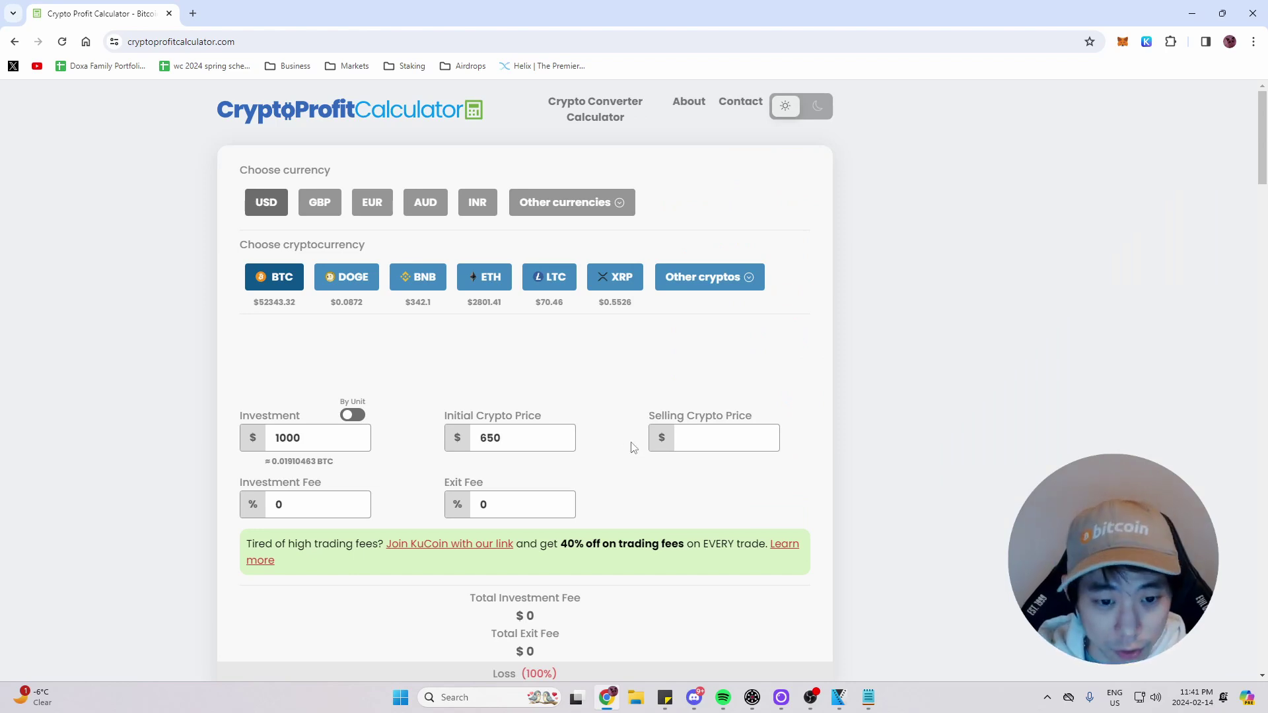
Copy 20089 from the note into the Selling Crypto Price and view the +$29,906.15 profit.
left_click(868, 697)
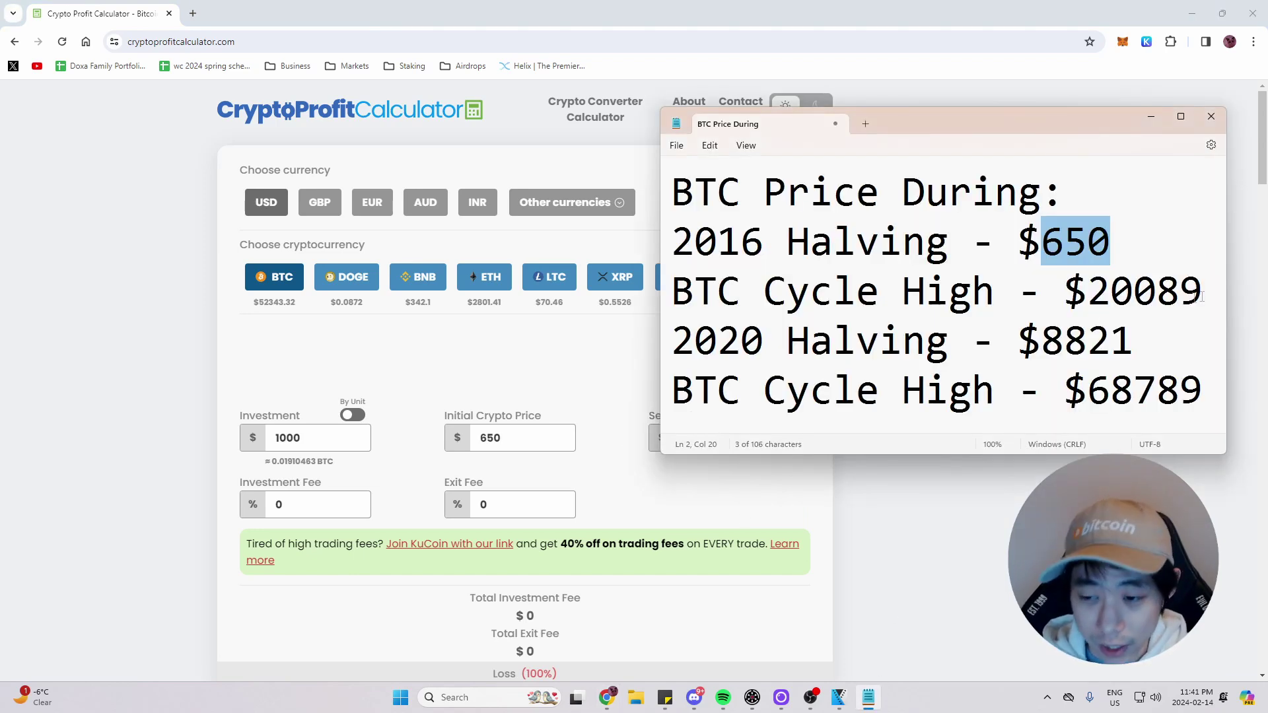
left_click_drag(1203, 292, 1090, 307)
key("ctrl+c")
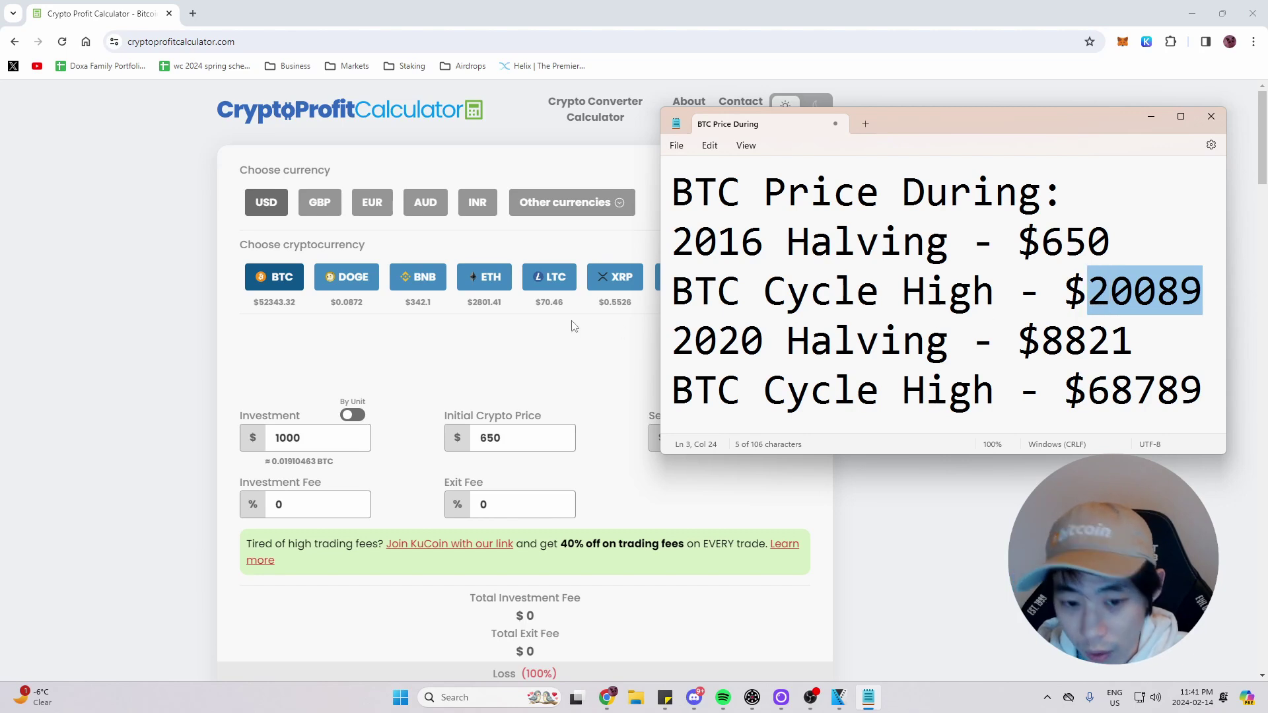
left_click(575, 325)
left_click(722, 438)
key("ctrl+v")
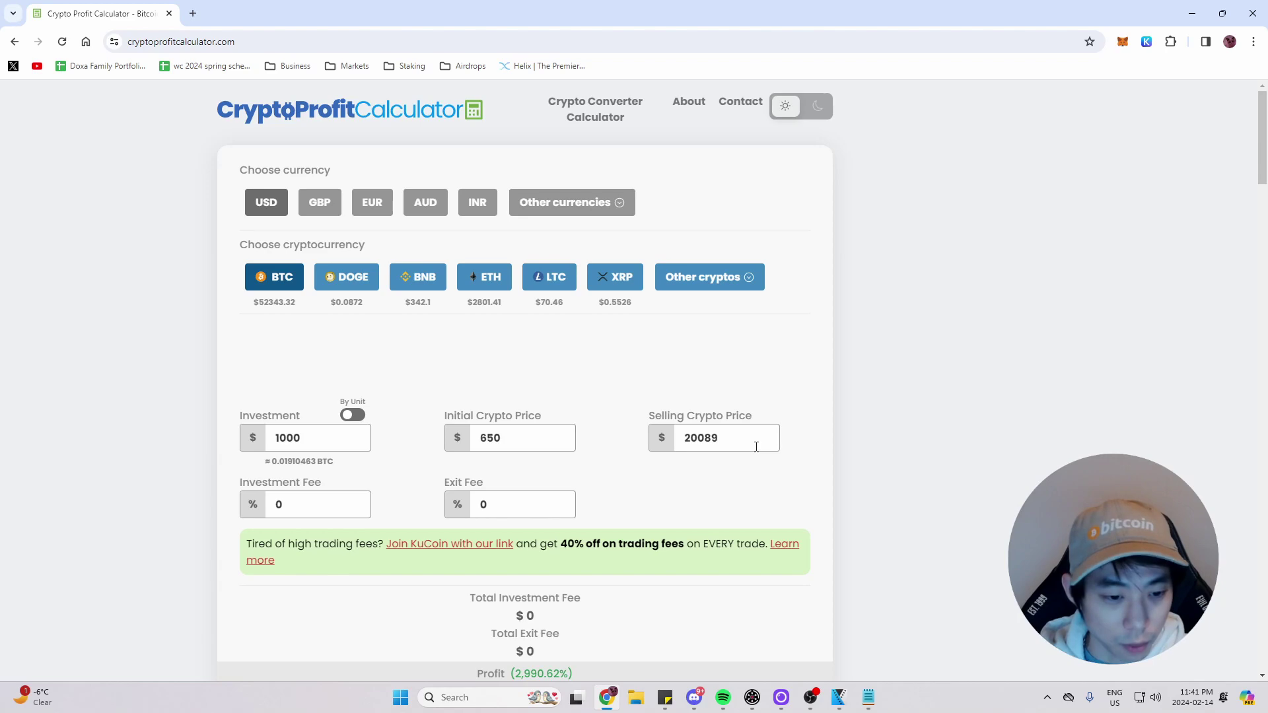
scroll(756, 447, "down", 3)
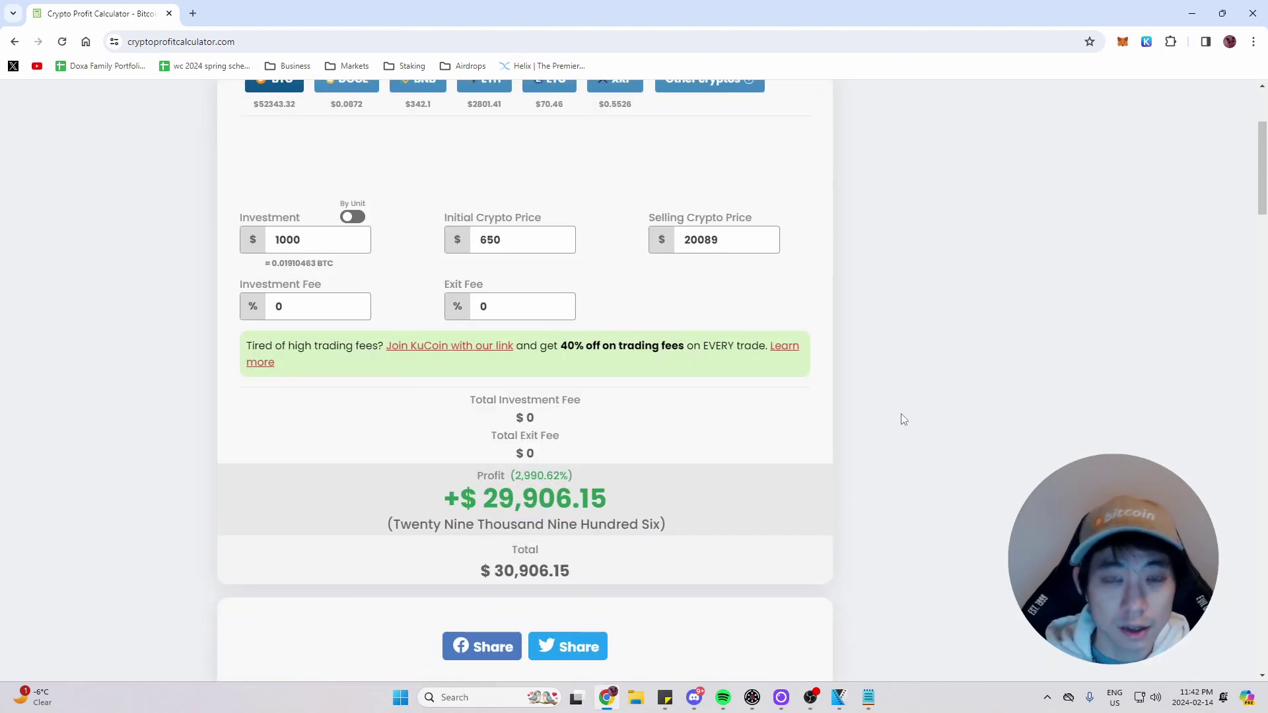
Insert a '--- 30x ----' line below the 2016 Halving price in the note.
left_click(868, 698)
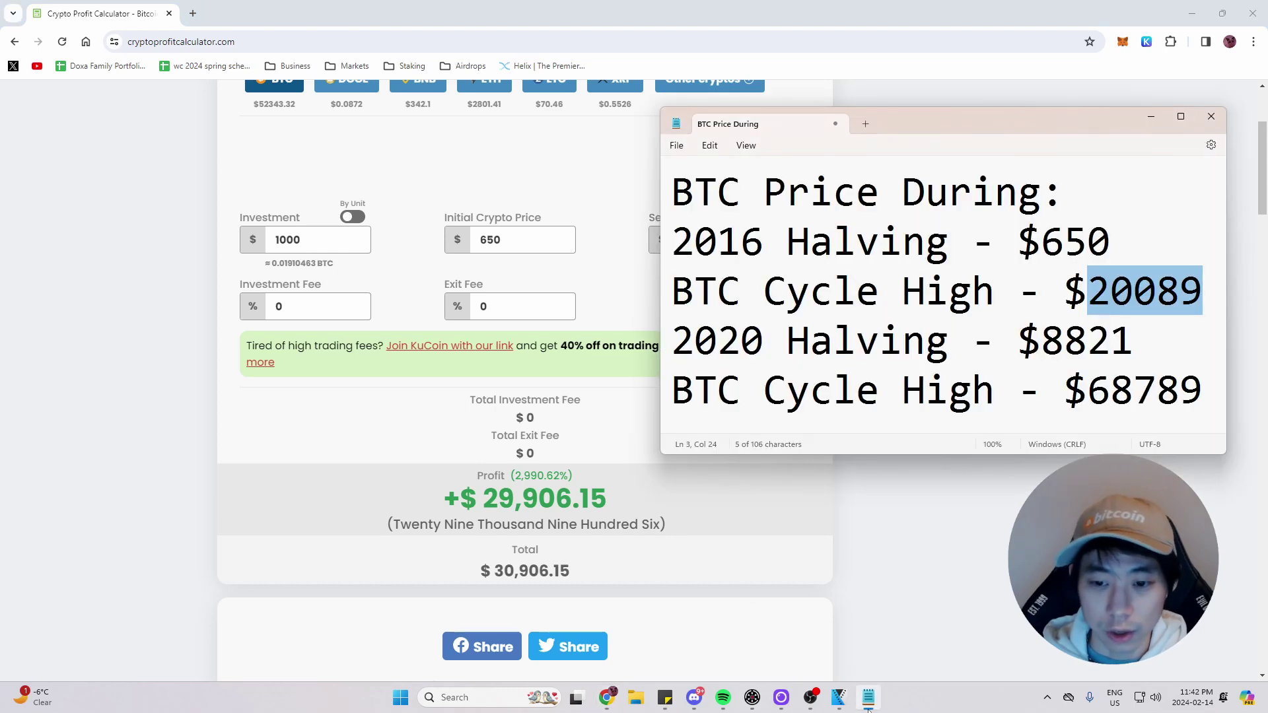
left_click(1116, 243)
key("Return")
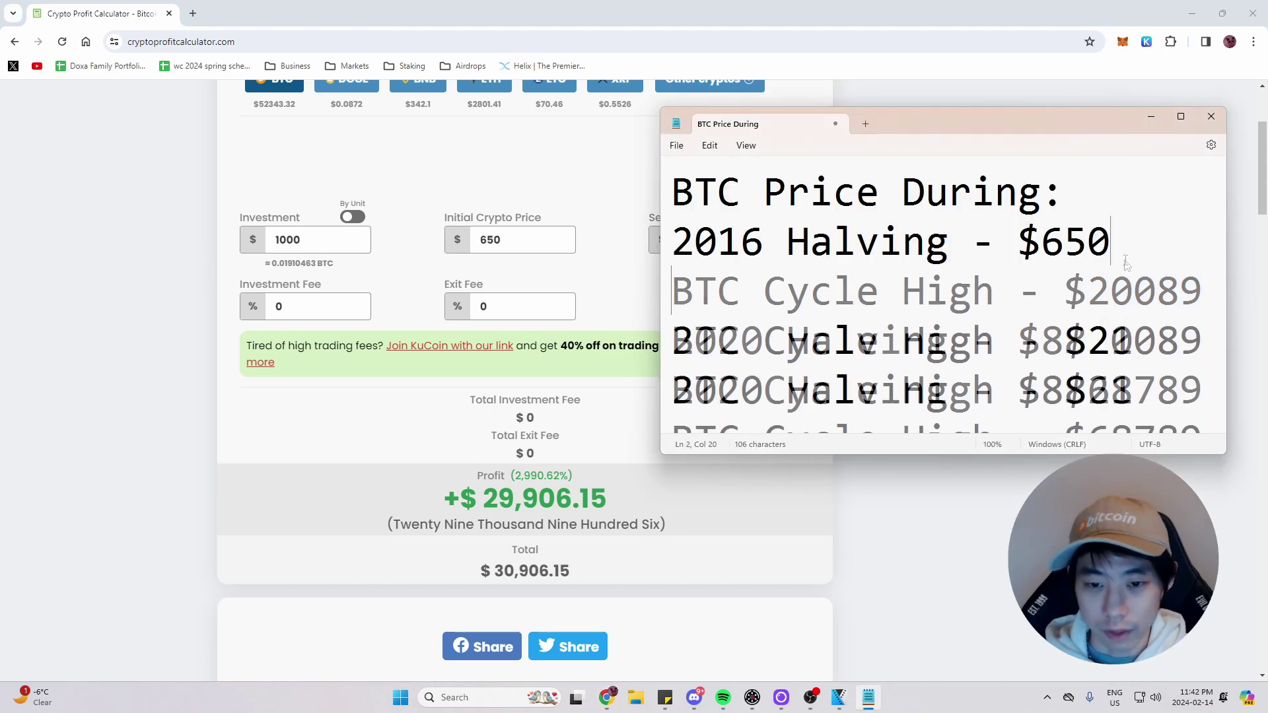
type("--- 30x ")
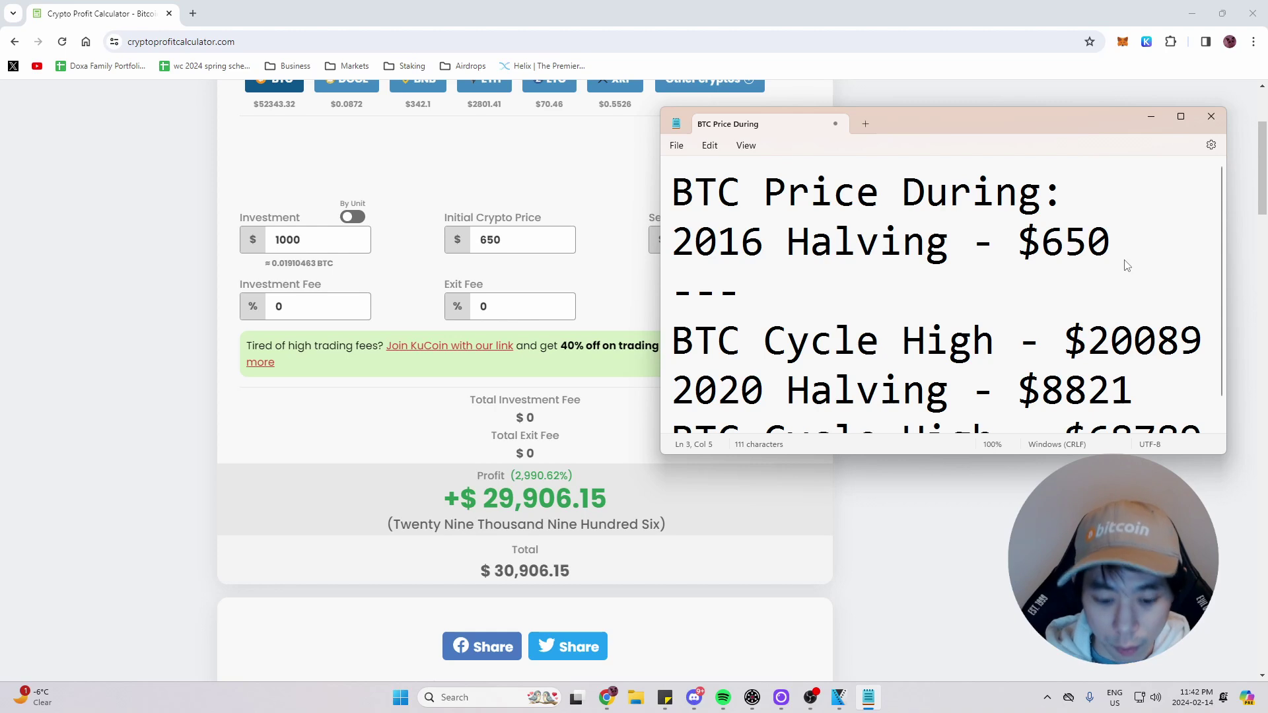
type("----")
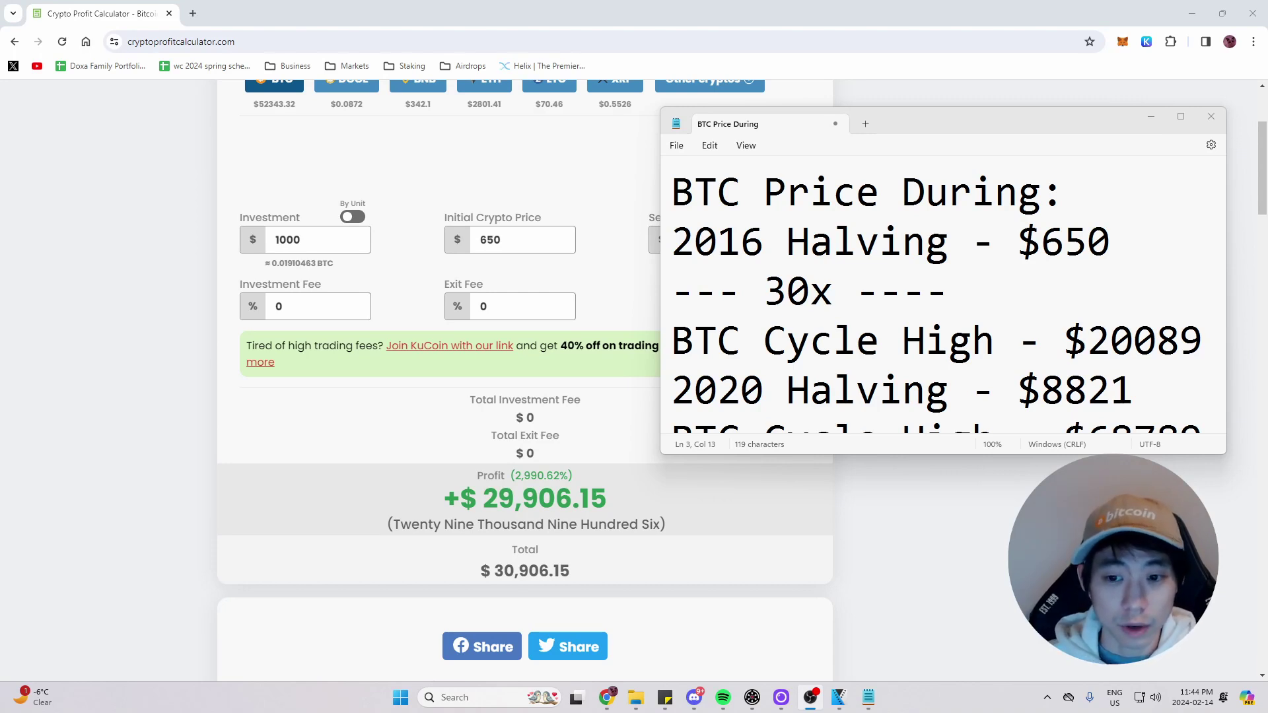
Replace the initial crypto price 650 with 8821 from the note.
scroll(261, 367, "up", 2)
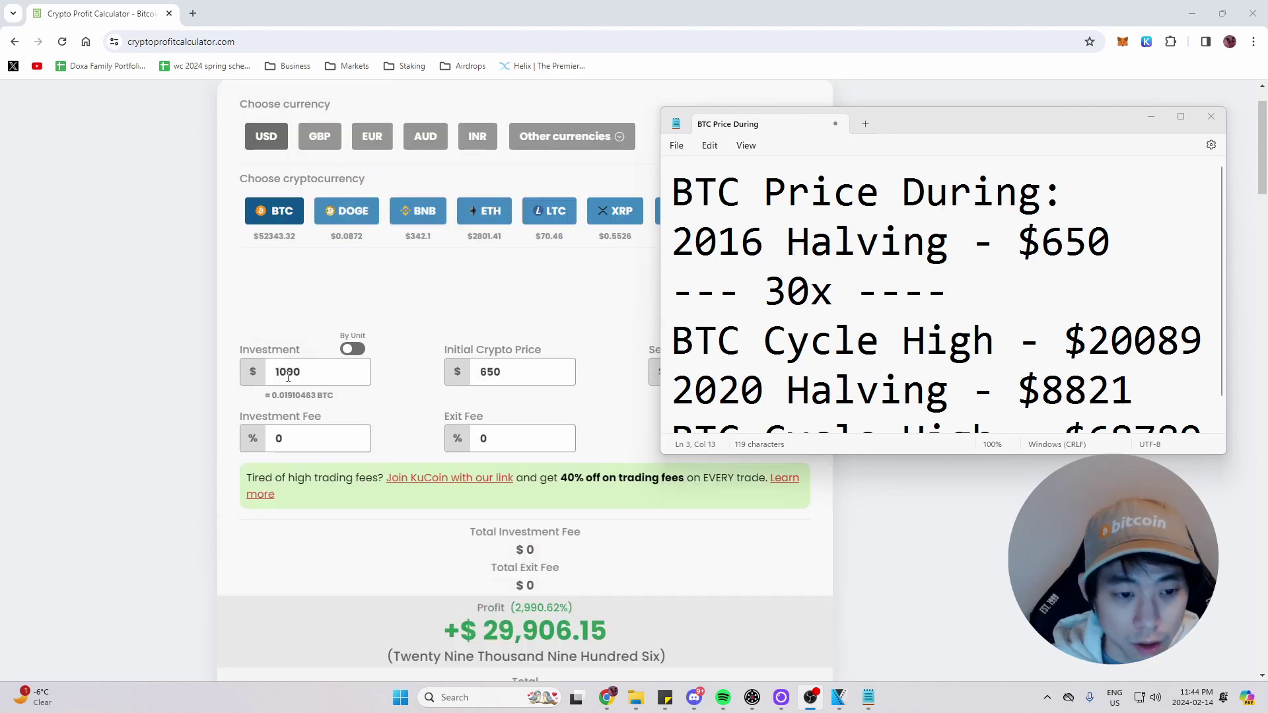
scroll(296, 380, "up", 1)
scroll(1133, 334, "down", 1)
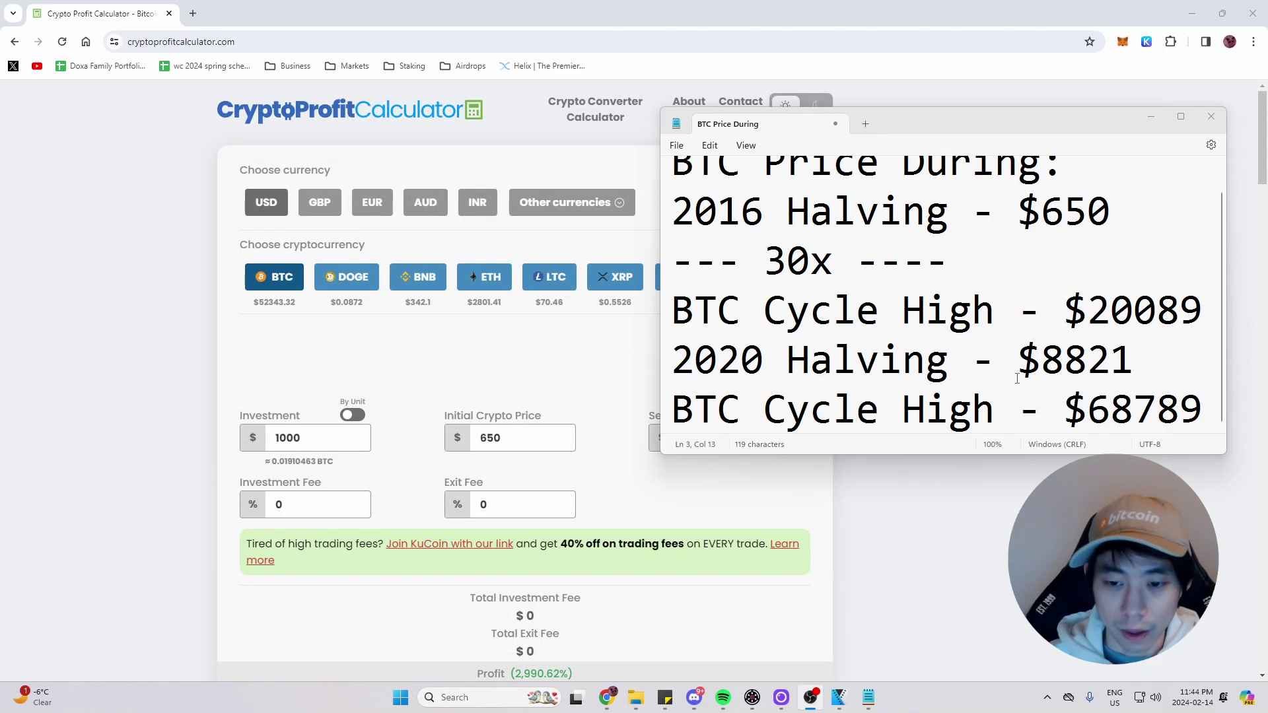
left_click_drag(1133, 352, 1042, 357)
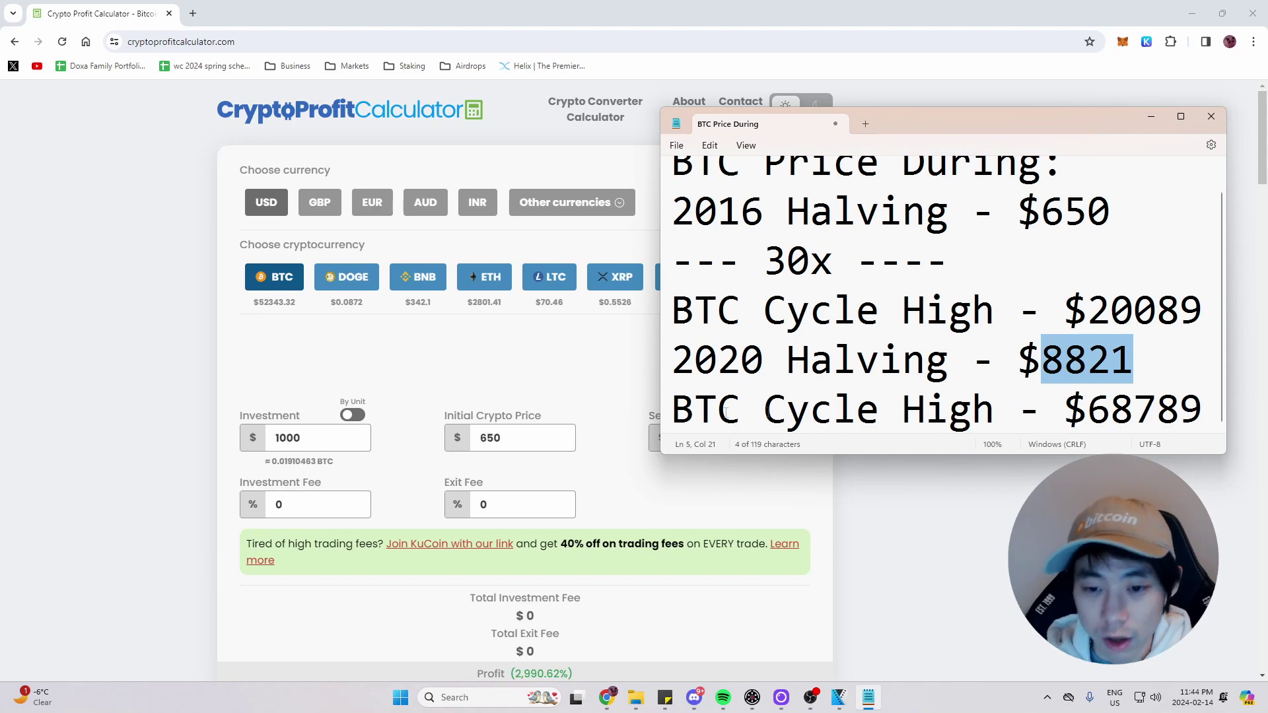
double_click(490, 438)
key("ctrl+v")
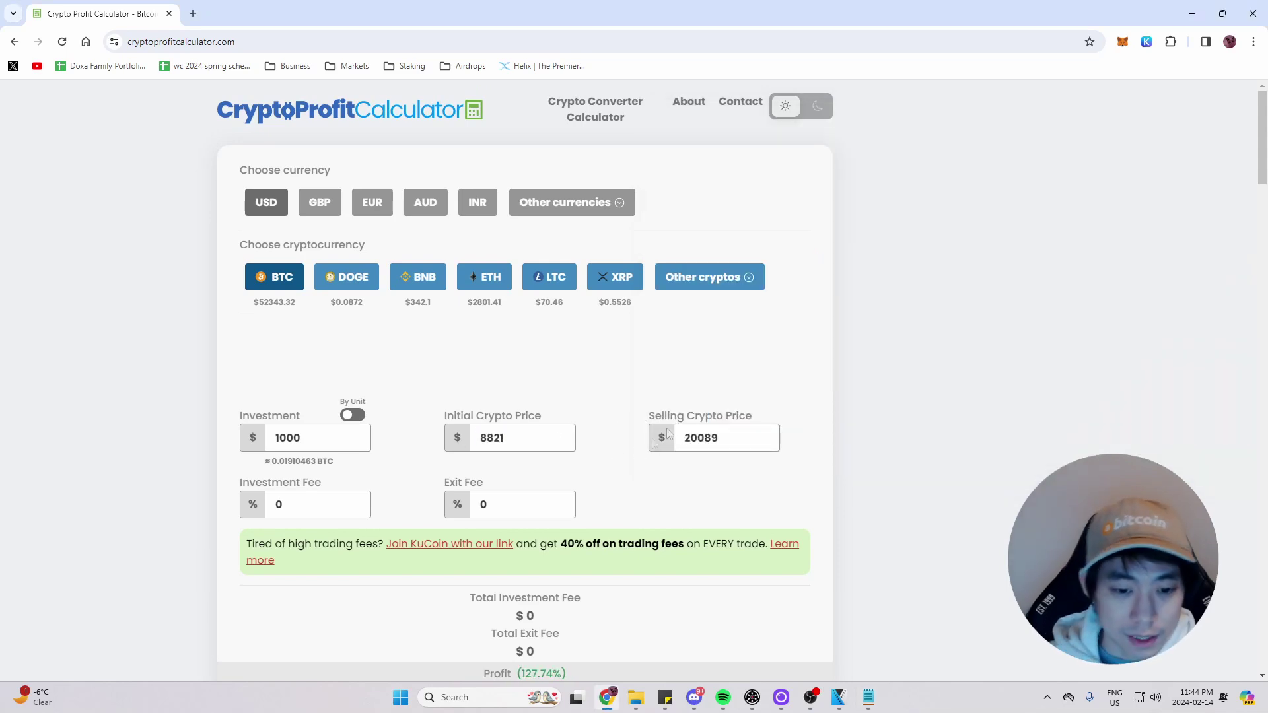
Replace the selling price with 68789 from the note and view the +$6,798.32 profit.
left_click(869, 698)
left_click(1086, 410)
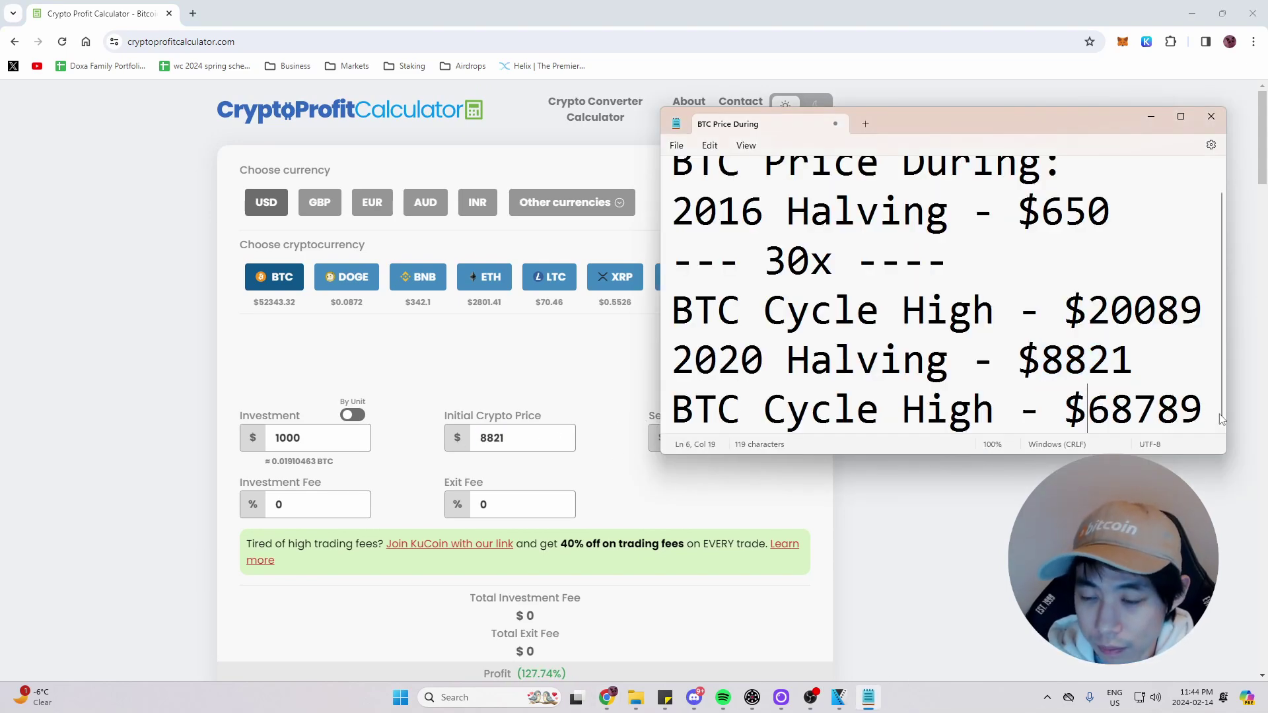
left_click_drag(1206, 411, 1088, 410)
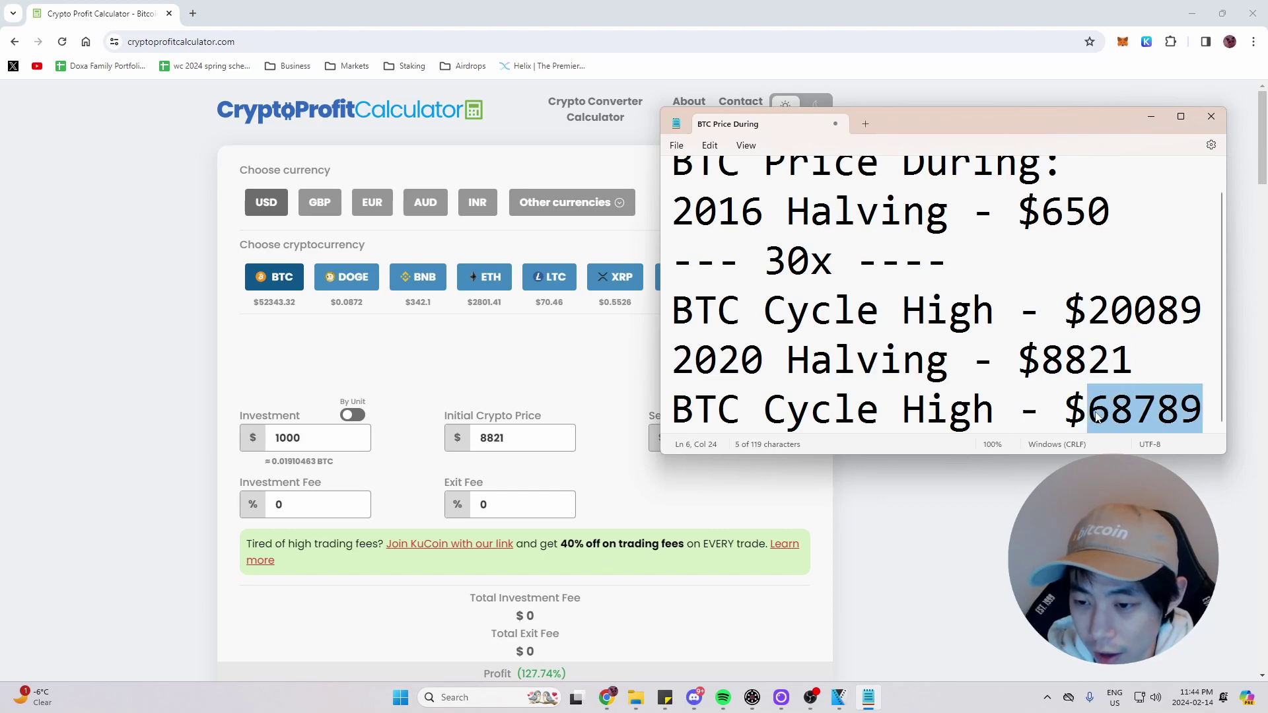
key("ctrl+c")
left_click(1011, 489)
double_click(700, 438)
key("ctrl+v")
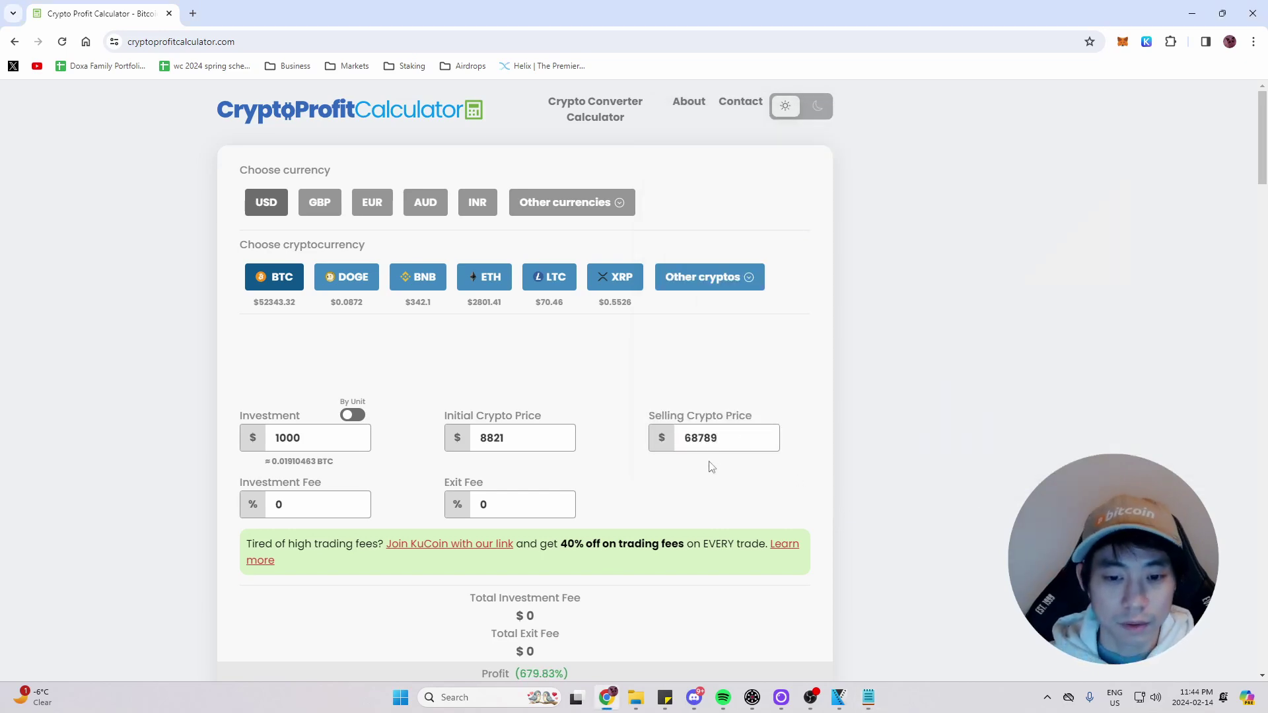
scroll(656, 429, "down", 2)
scroll(640, 435, "down", 2)
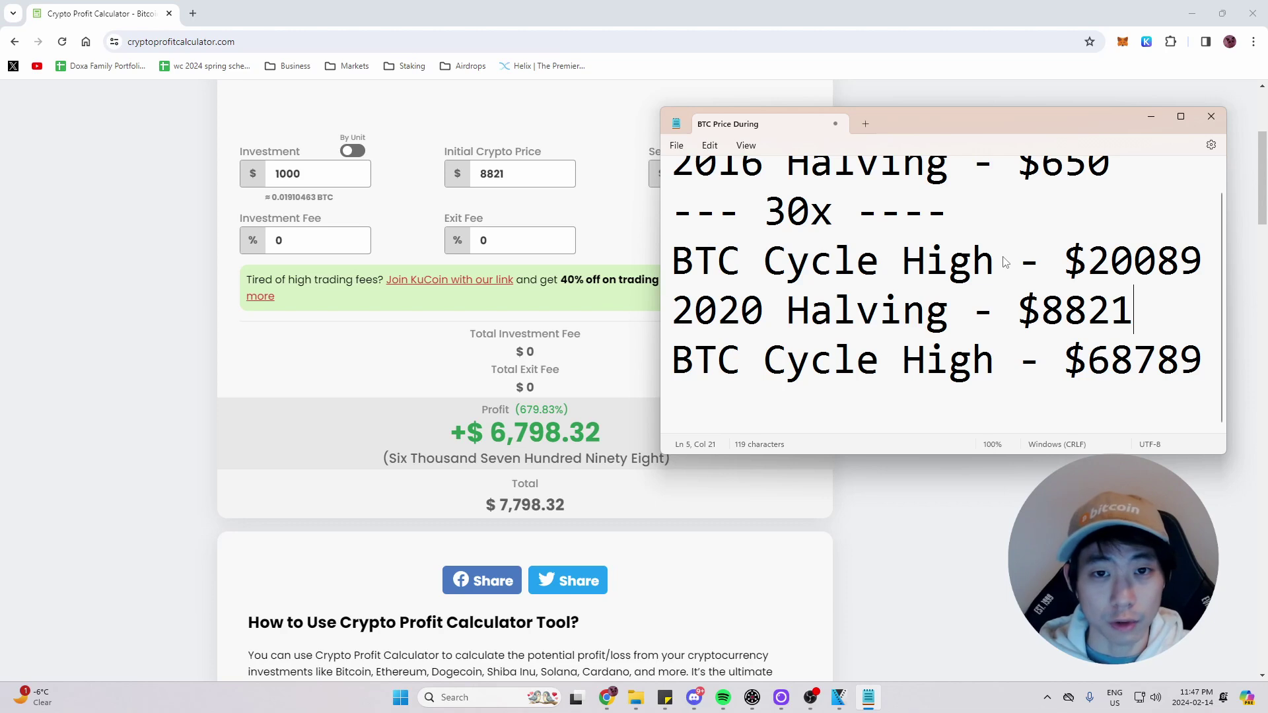
Add a '--- 8x ---' line below the 2020 halving and a 20-dash separator after the last cycle high.
key("Return")
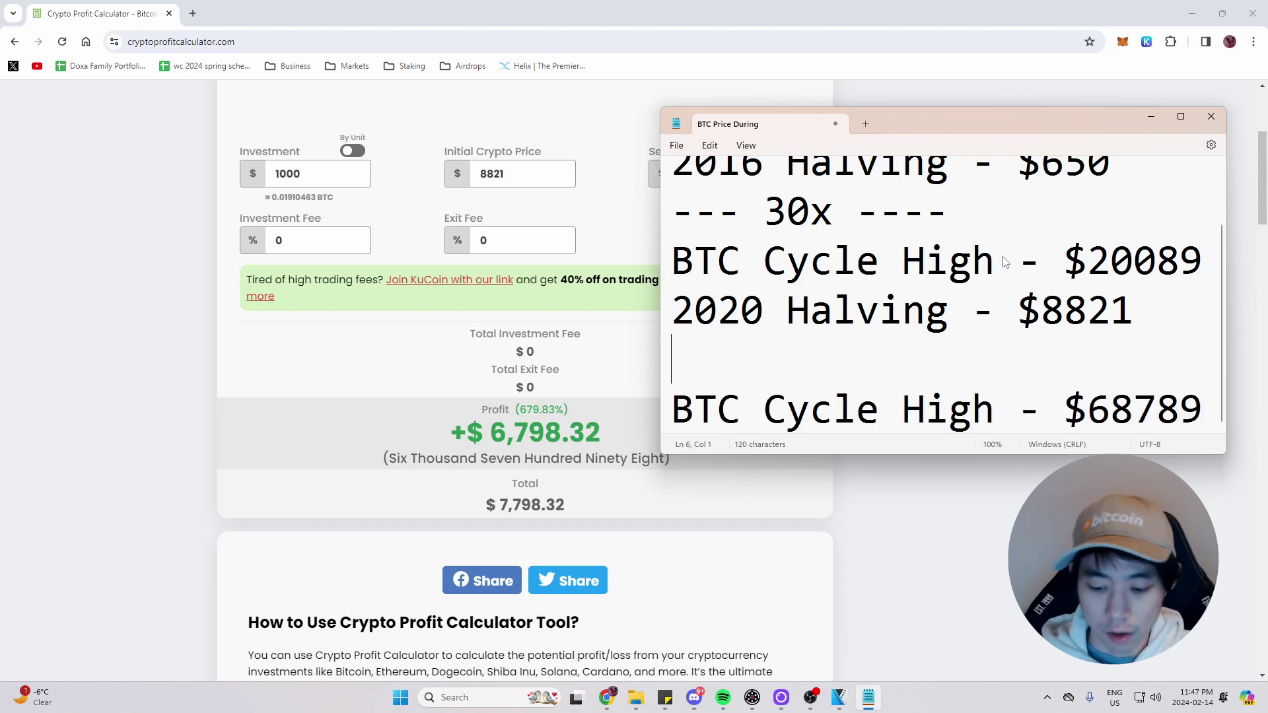
type("--- 8x ----")
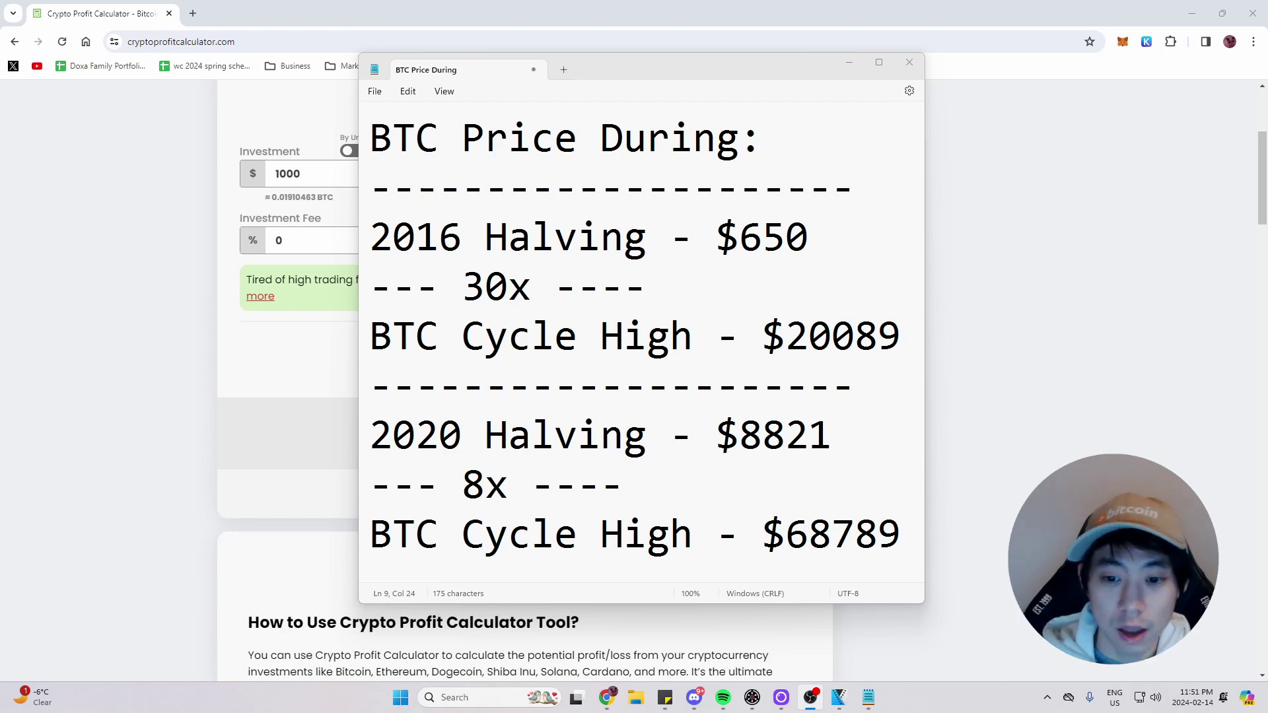
key("alt+Tab")
key("Return")
type("---------------------")
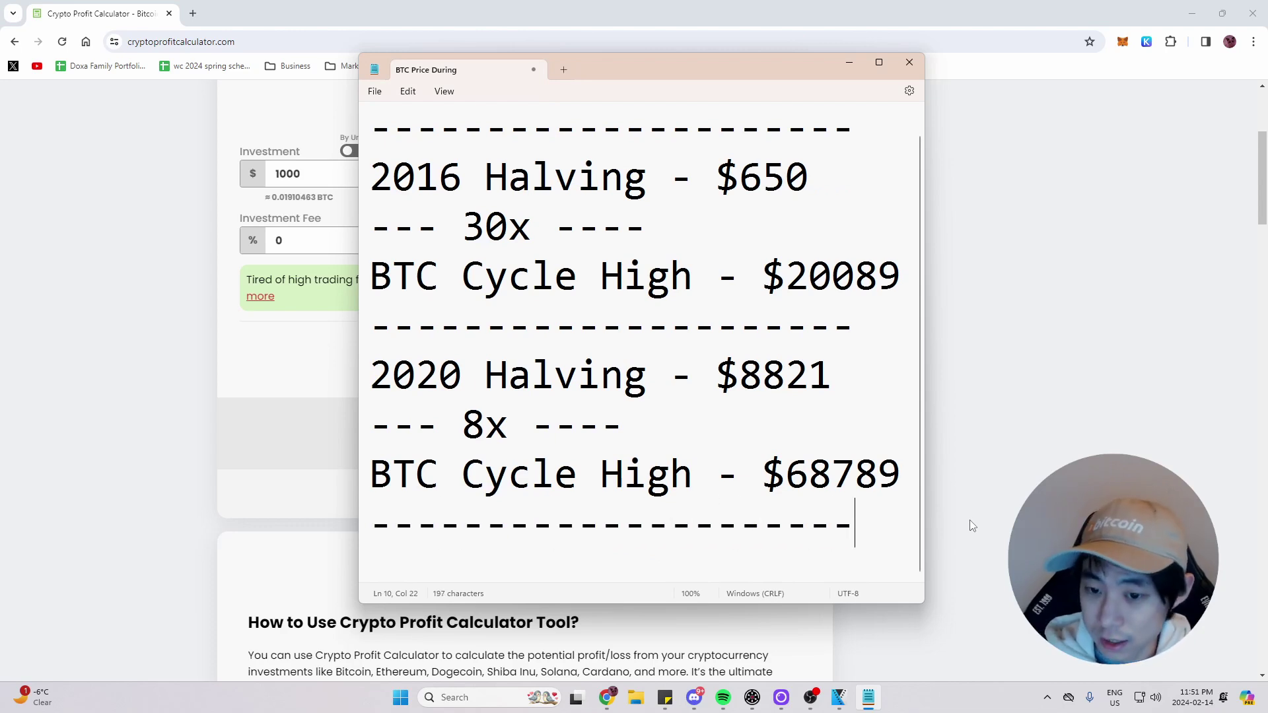
key("Return")
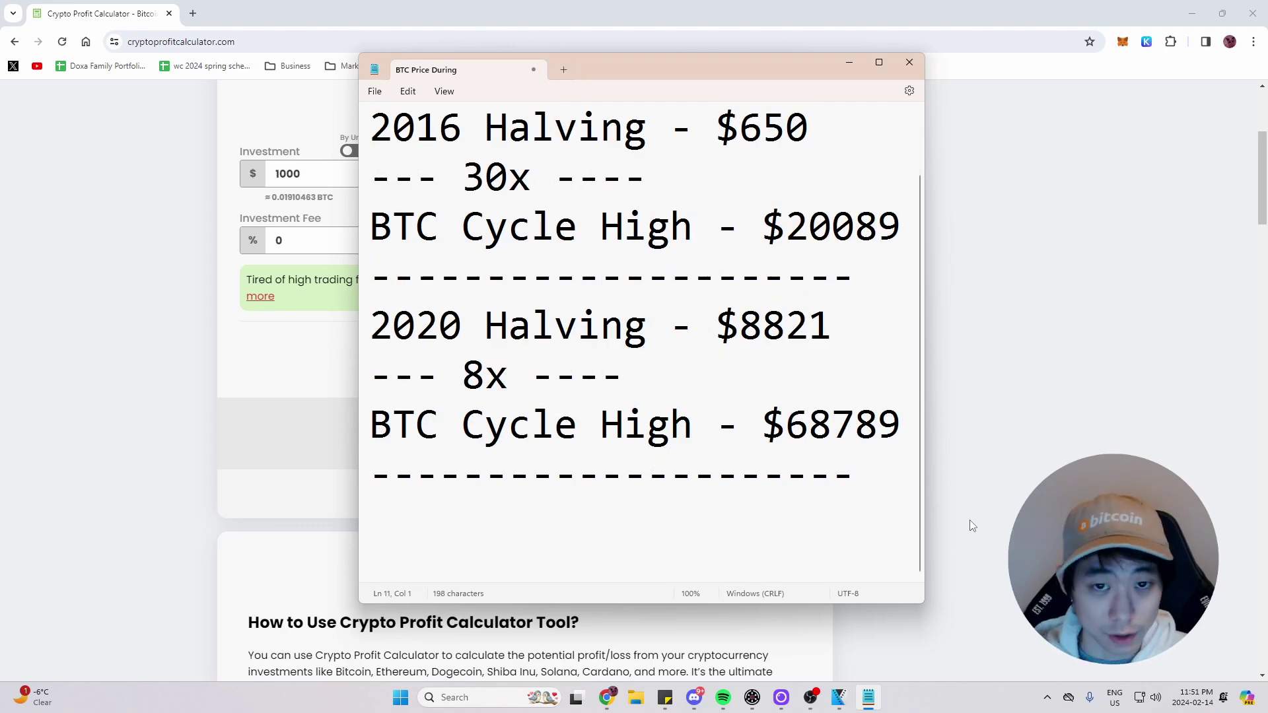
Add a '2024 Halving - $50000' line at the end of the note.
type("2024 Halving")
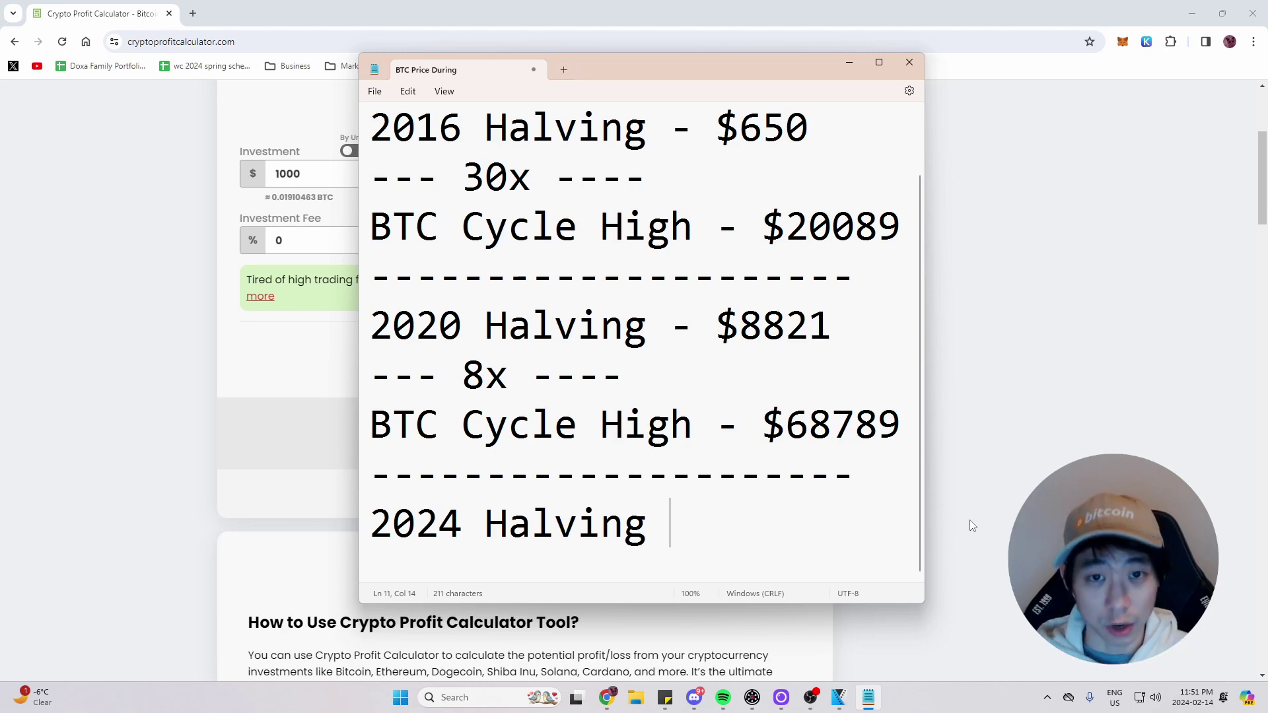
type("-")
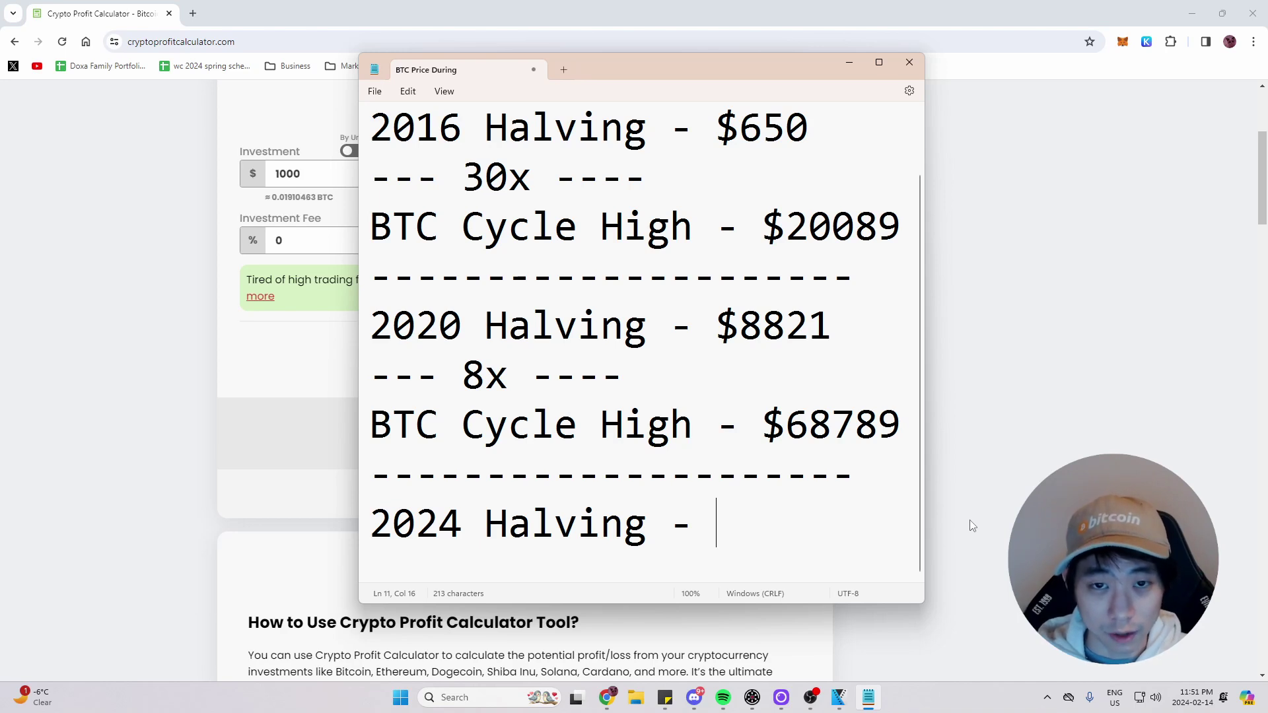
type("%")
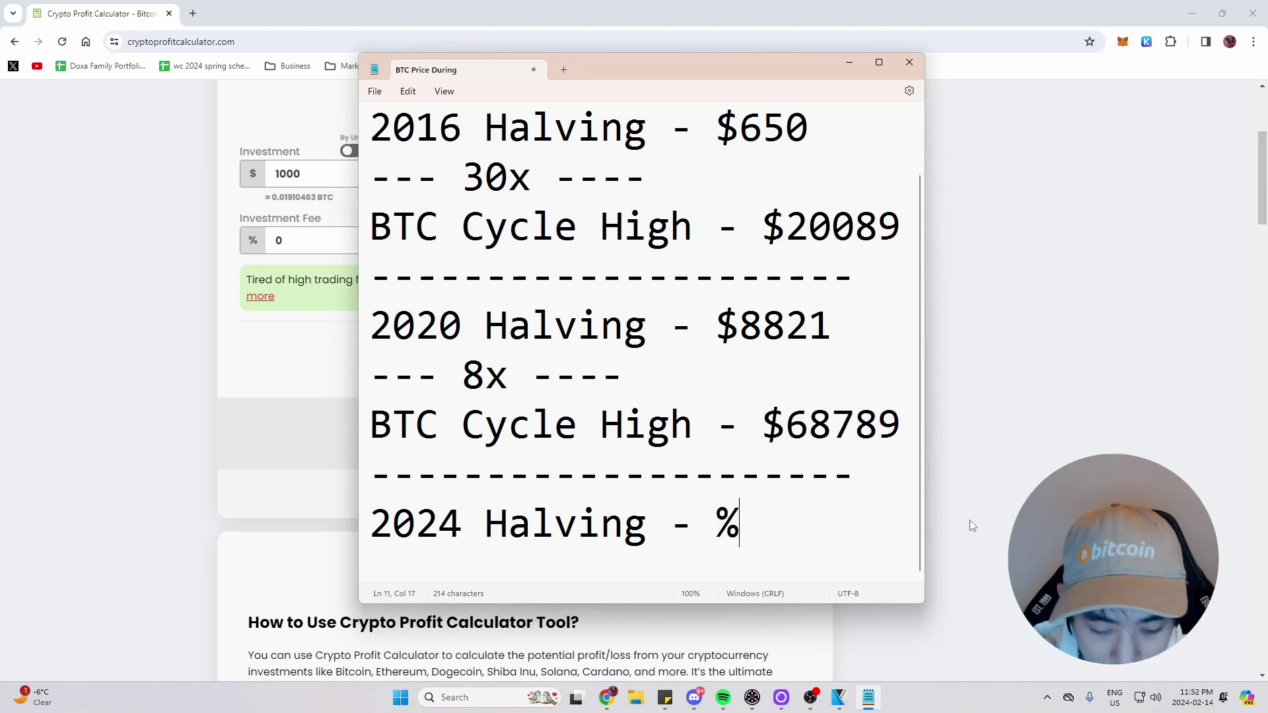
key("BackSpace")
type("$")
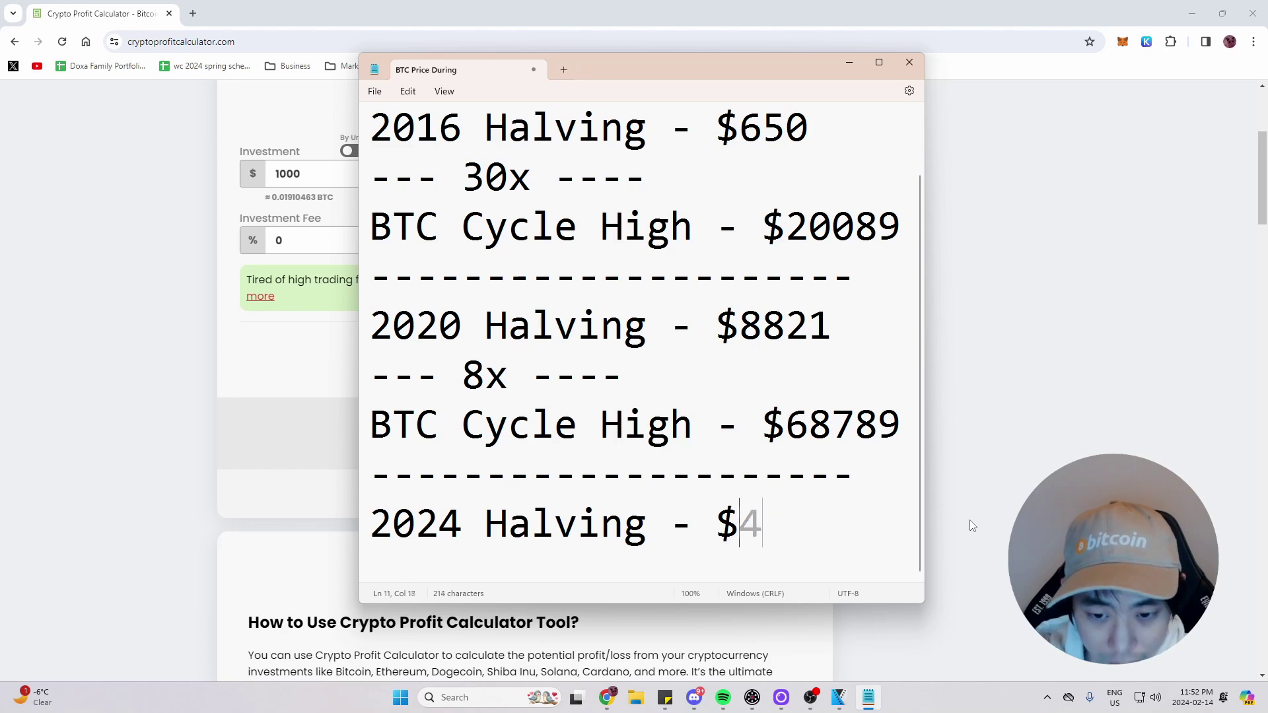
type("50000")
Add a '---3x ----' line below the 2024 Halving price.
key("Return")
type("---")
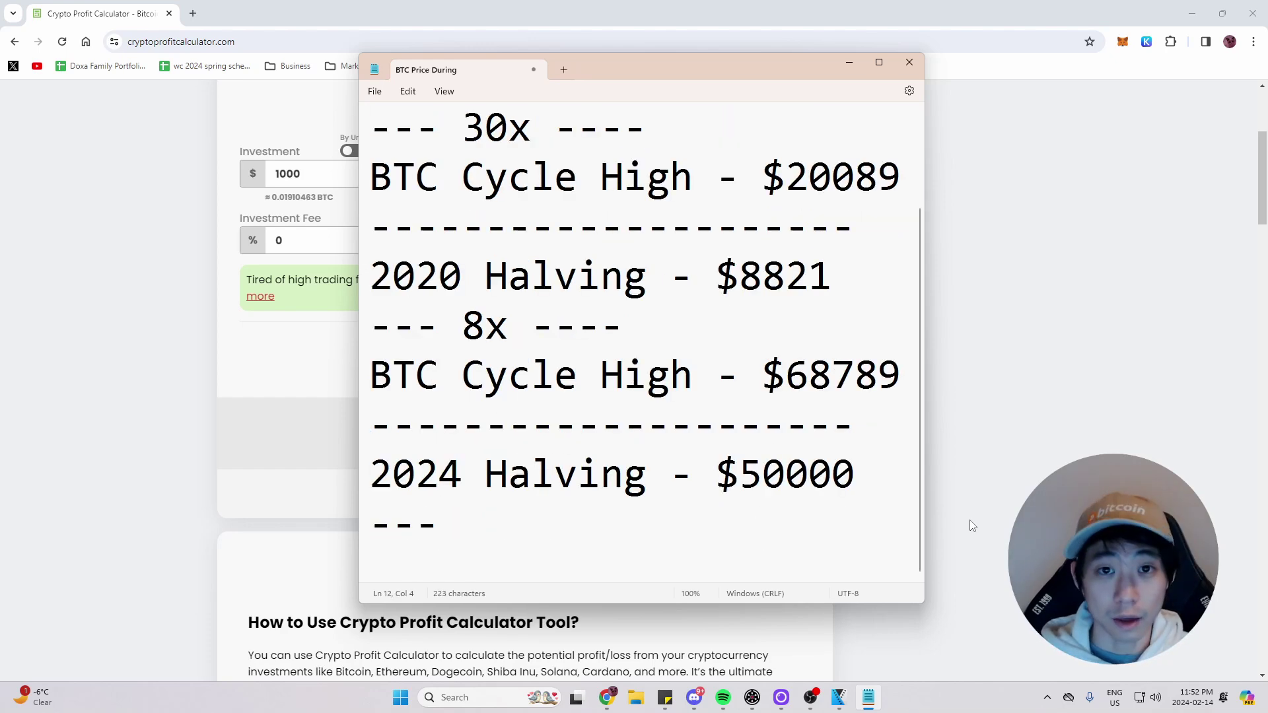
scroll(465, 286, "up", 1)
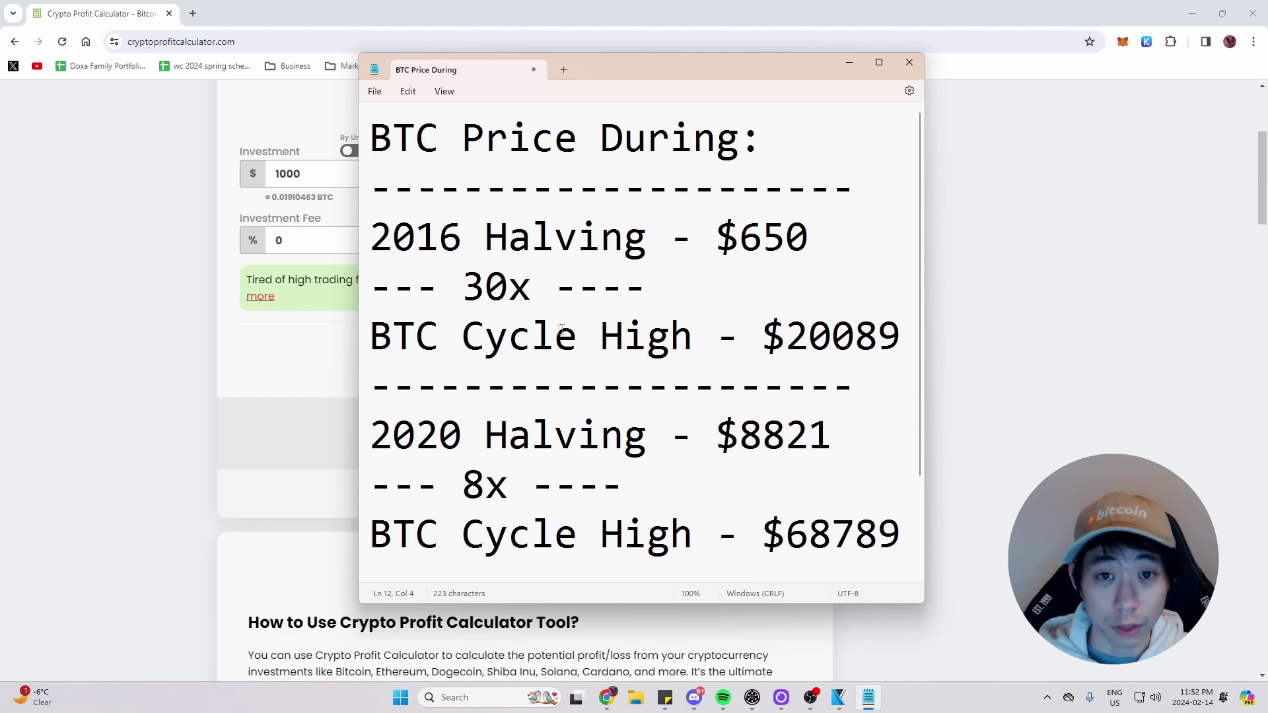
scroll(555, 317, "down", 1)
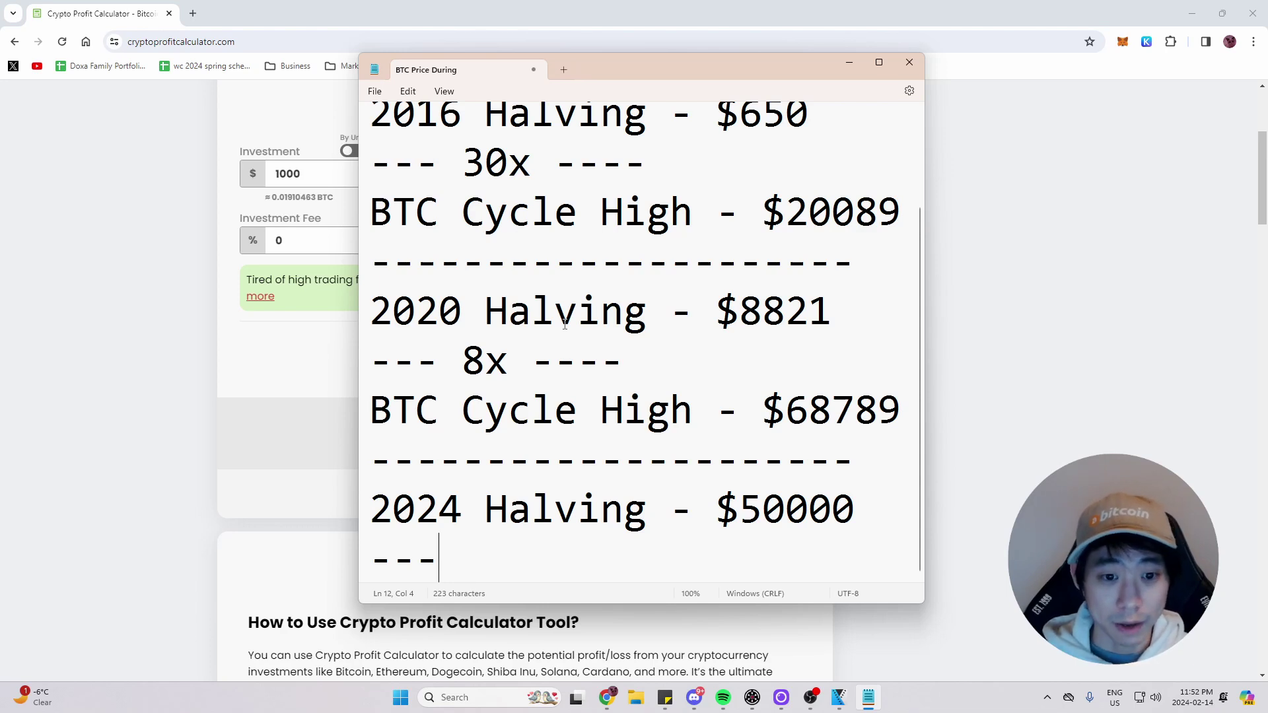
type("3x")
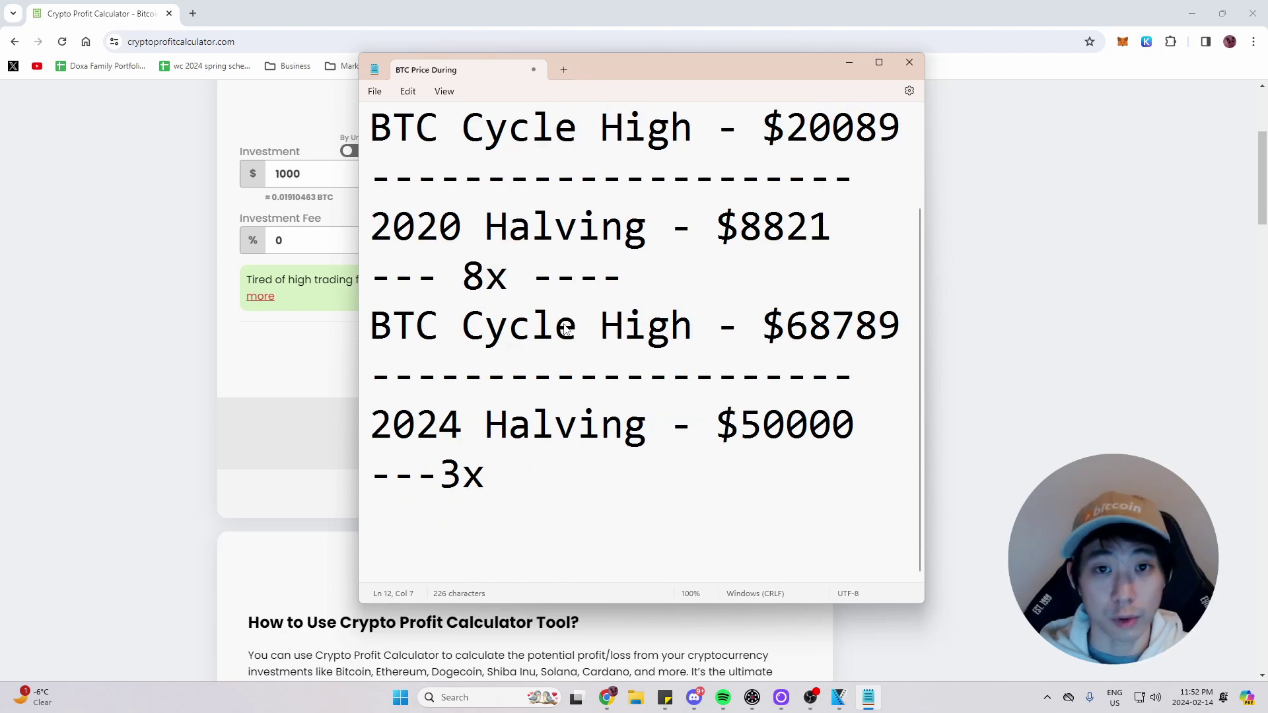
type(" ----")
Begin a 'BTC Cycle High -' line beneath the 3x line.
key("Return")
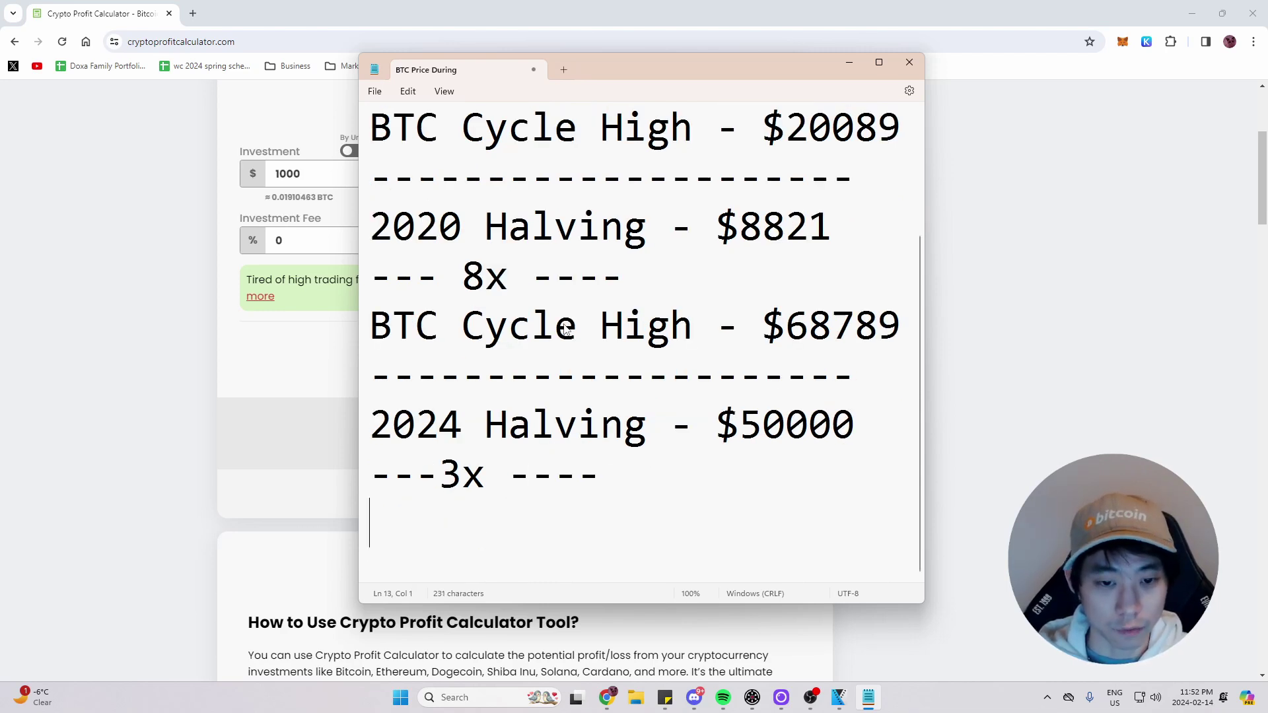
type("BTC Cy")
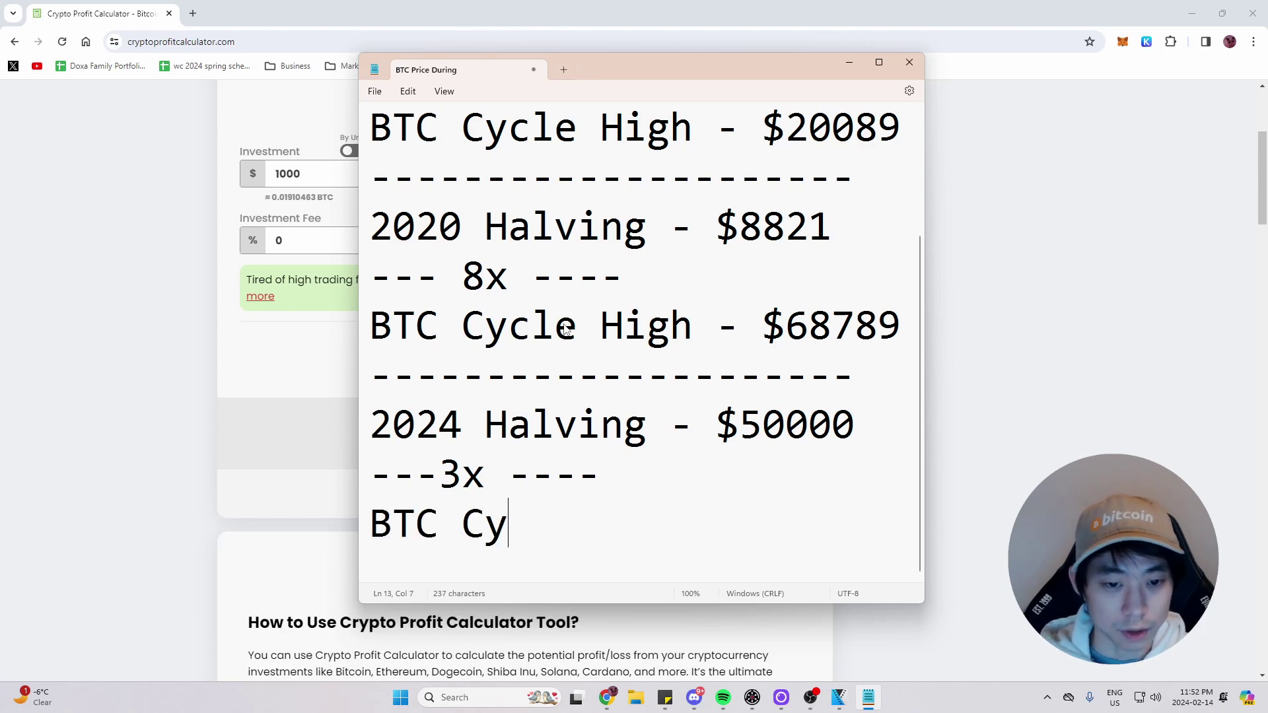
key("BackSpace")
type("c")
key("BackSpace")
type("ycle High -")
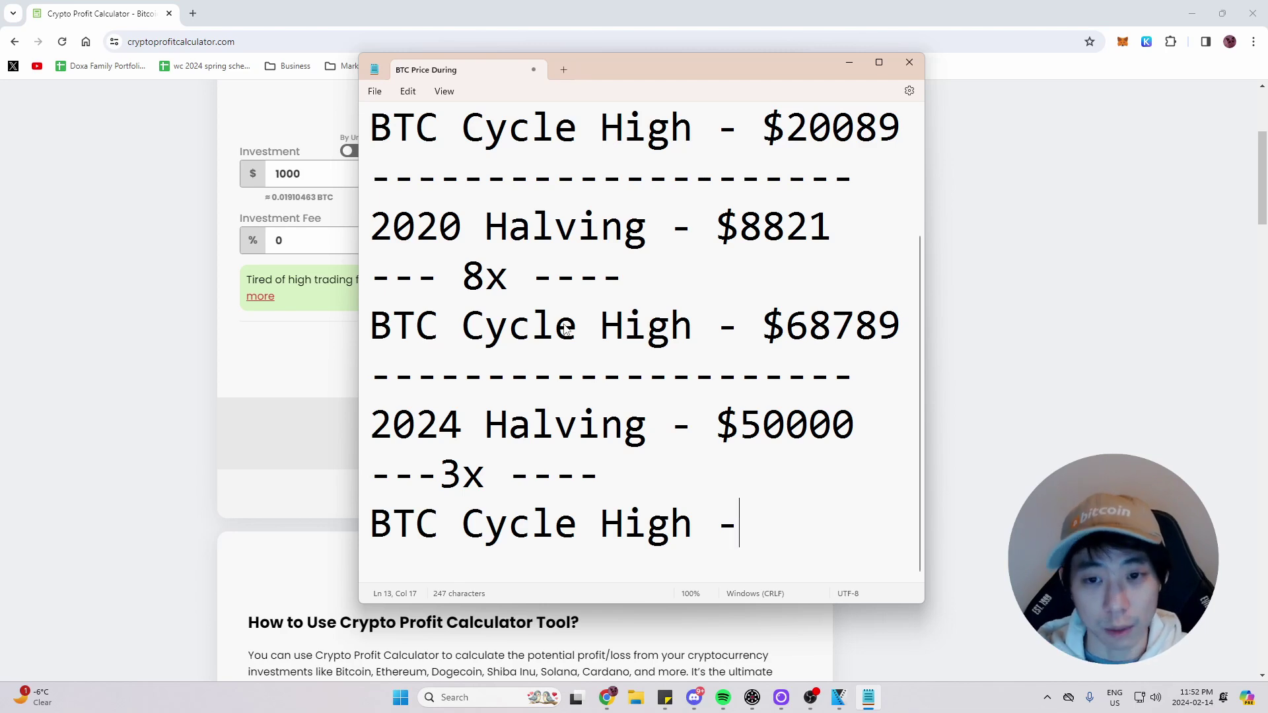
left_click(780, 470)
left_click(748, 444)
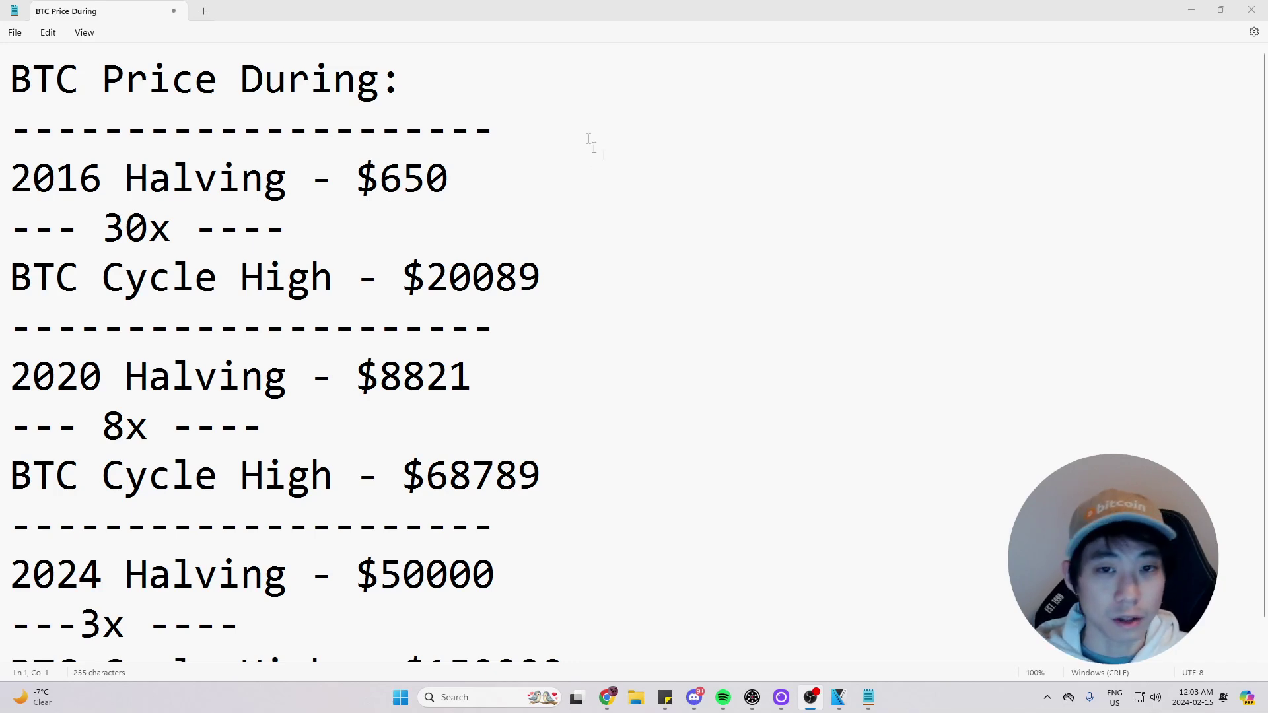
Scroll down the note to view the completed 2024 BTC Cycle High $150000 entry.
scroll(574, 212, "down", 1)
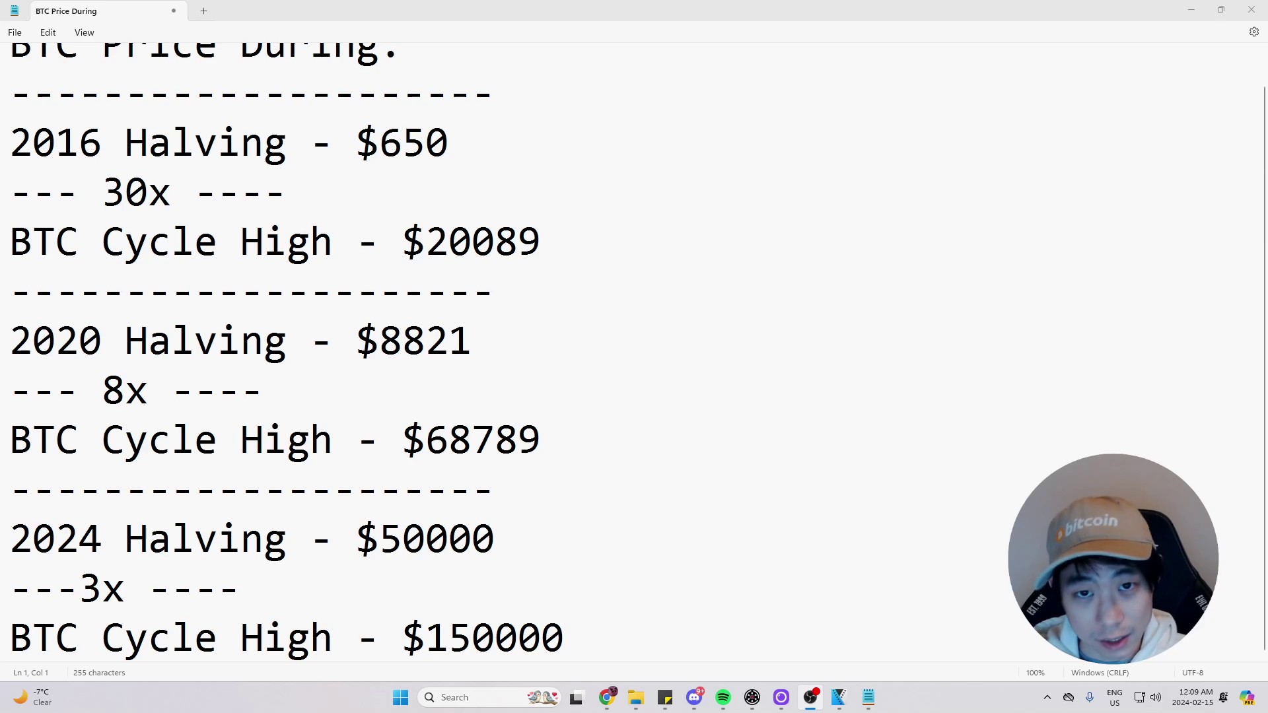
left_click_drag(102, 193, 148, 194)
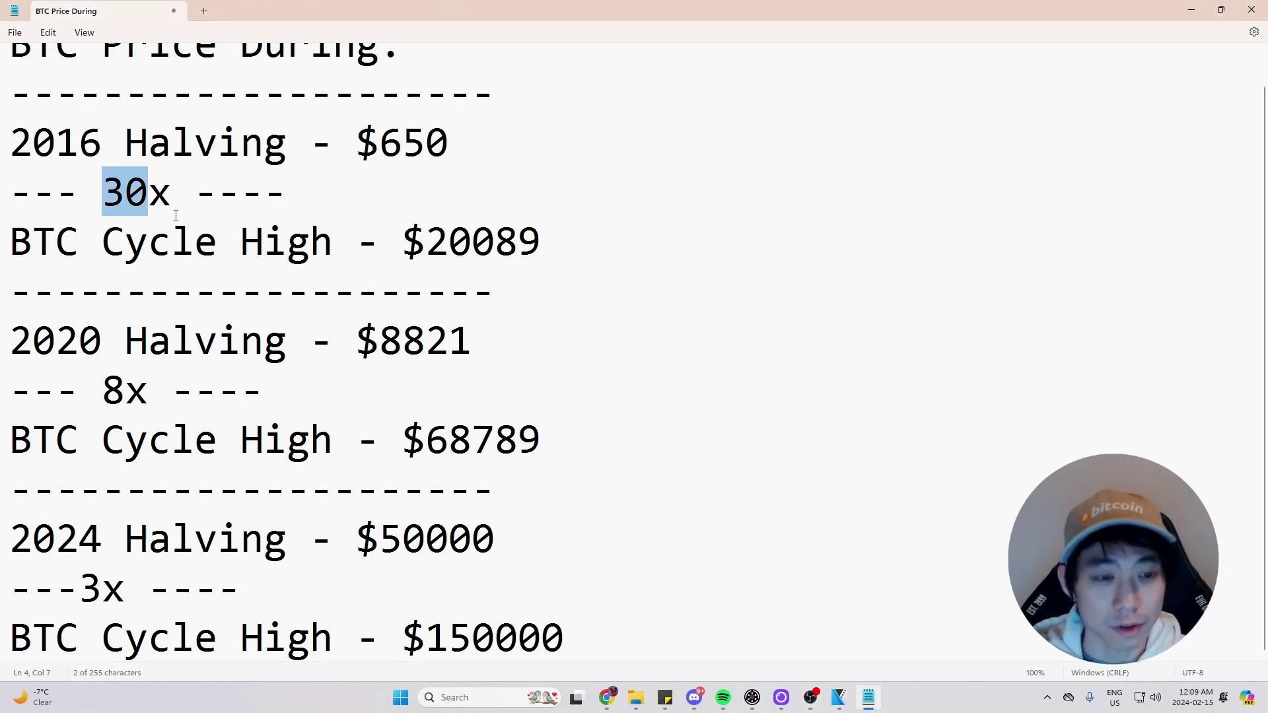
left_click_drag(102, 391, 125, 393)
left_click(355, 399)
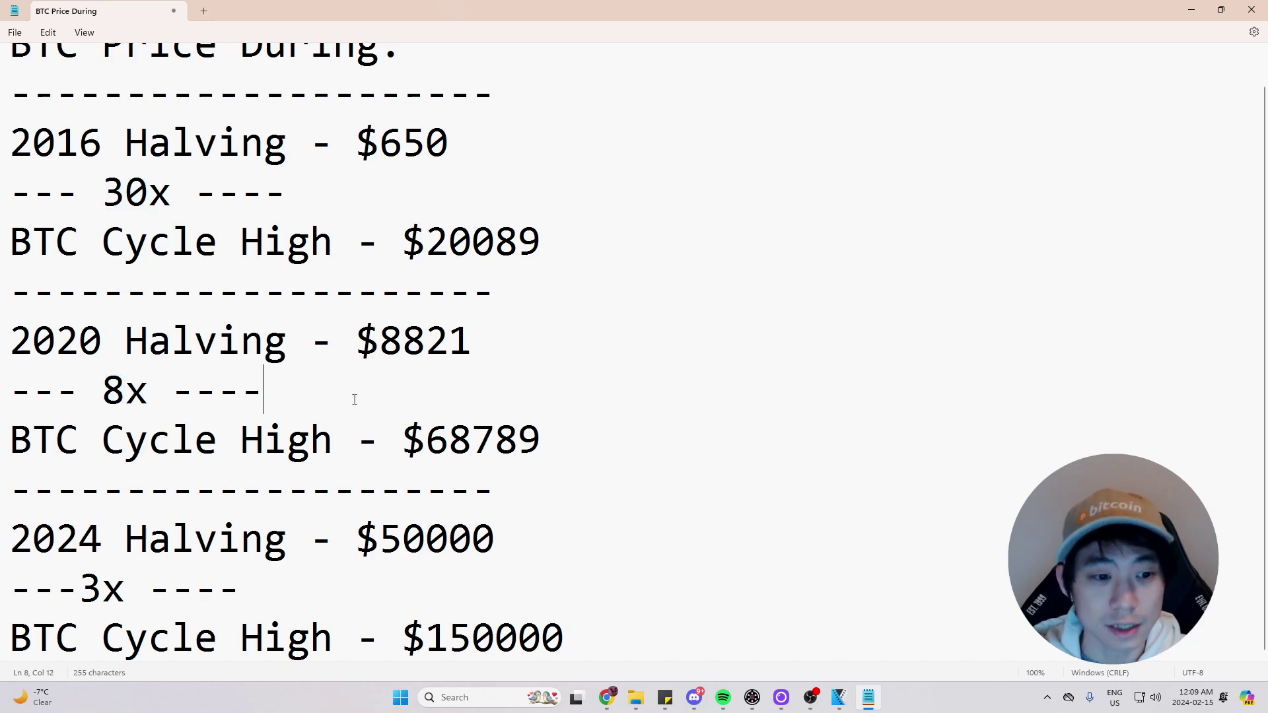
left_click(101, 587)
left_click_drag(80, 587, 103, 588)
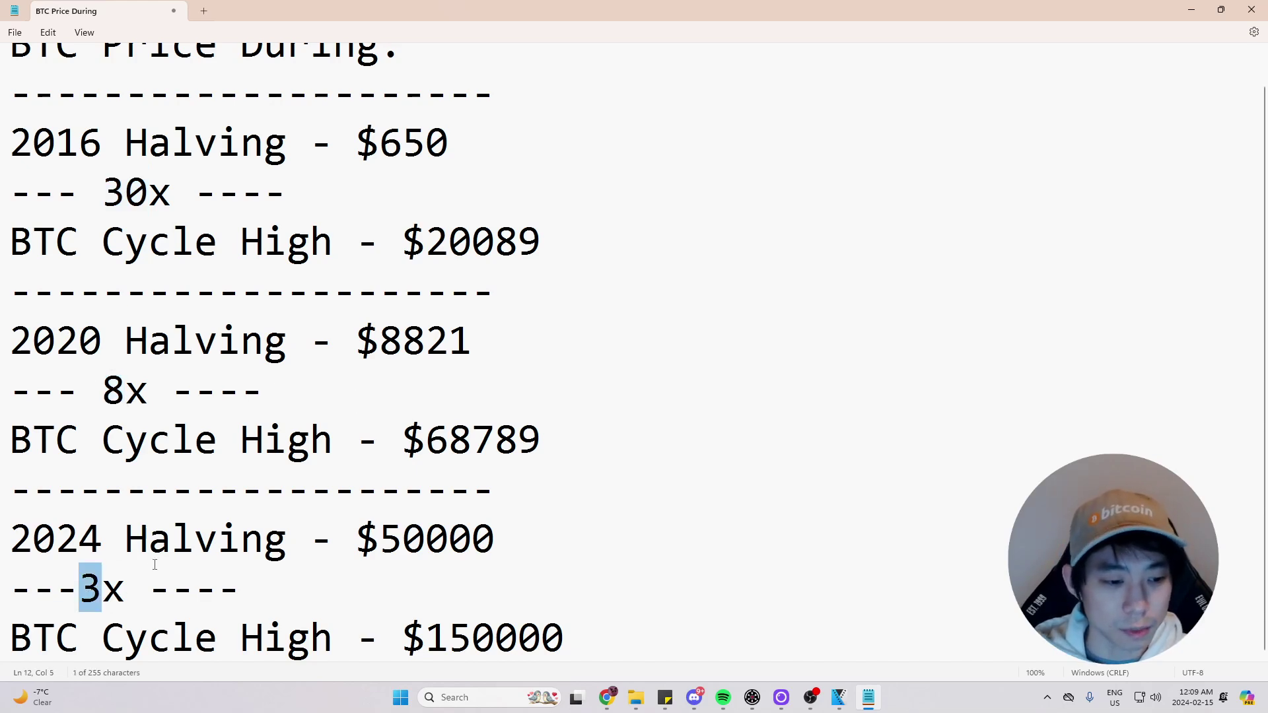
left_click(217, 389)
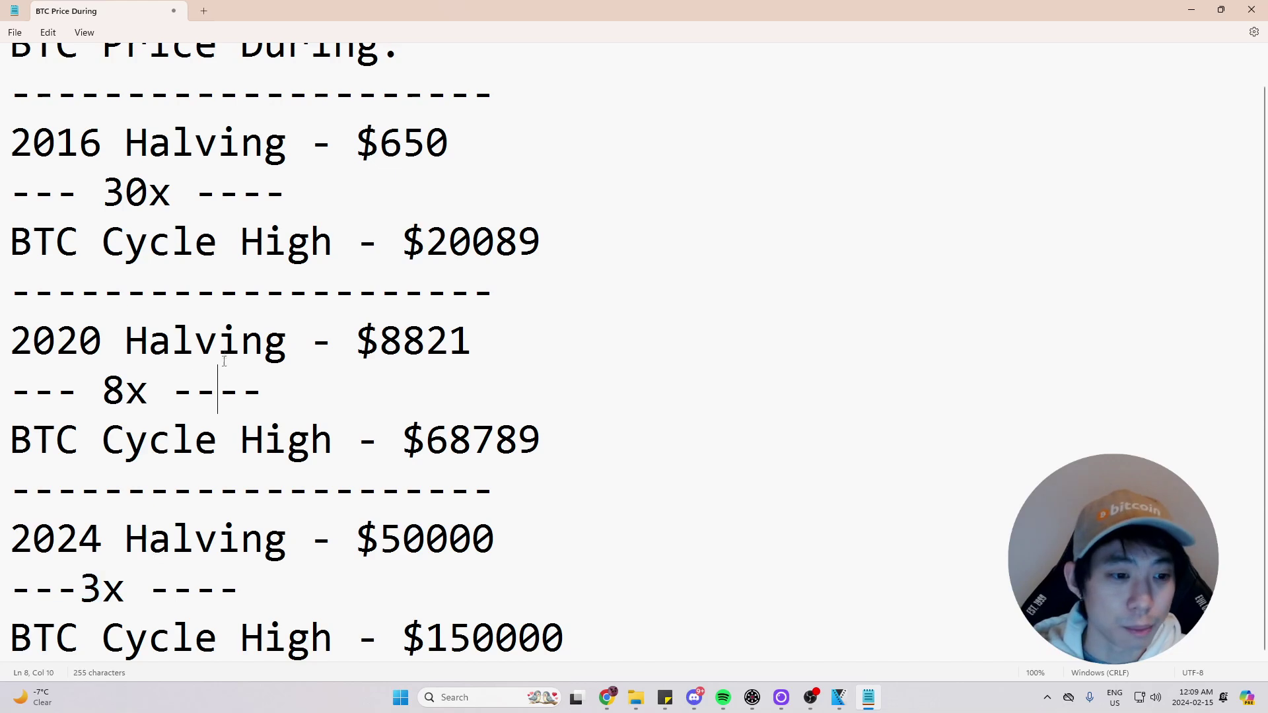
left_click_drag(103, 396, 135, 406)
left_click_drag(145, 226, 102, 192)
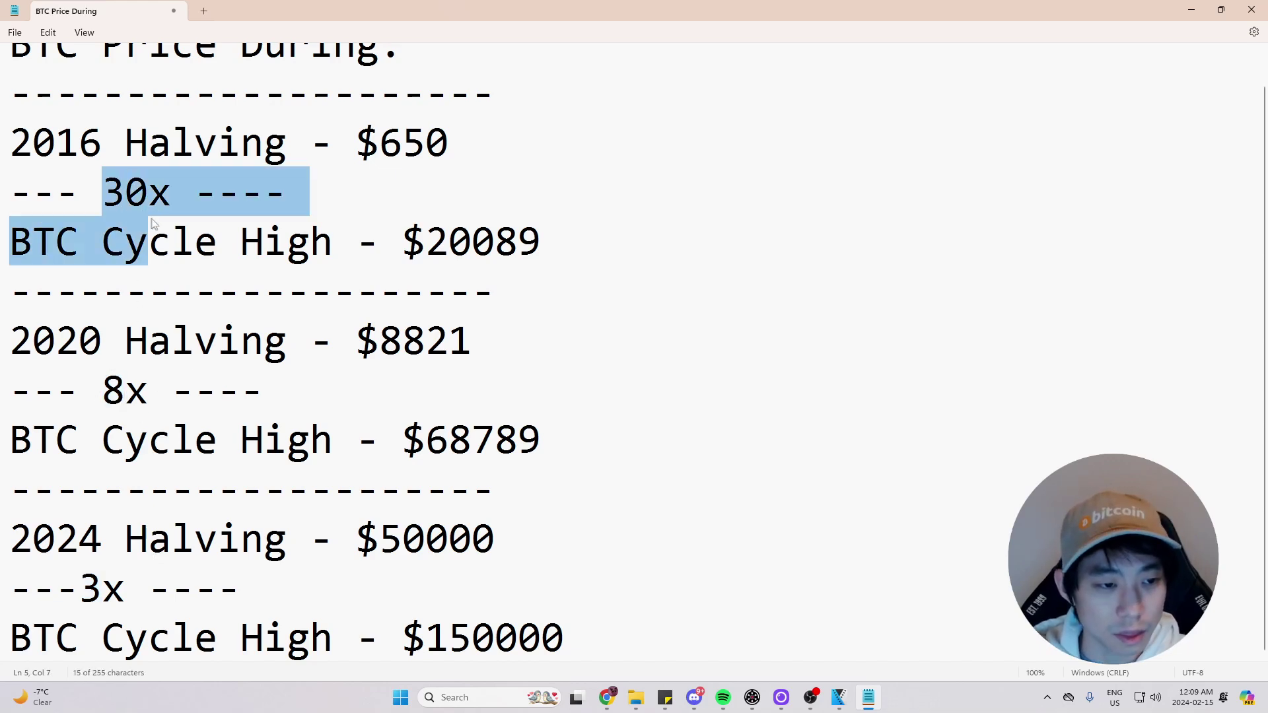
left_click(384, 456)
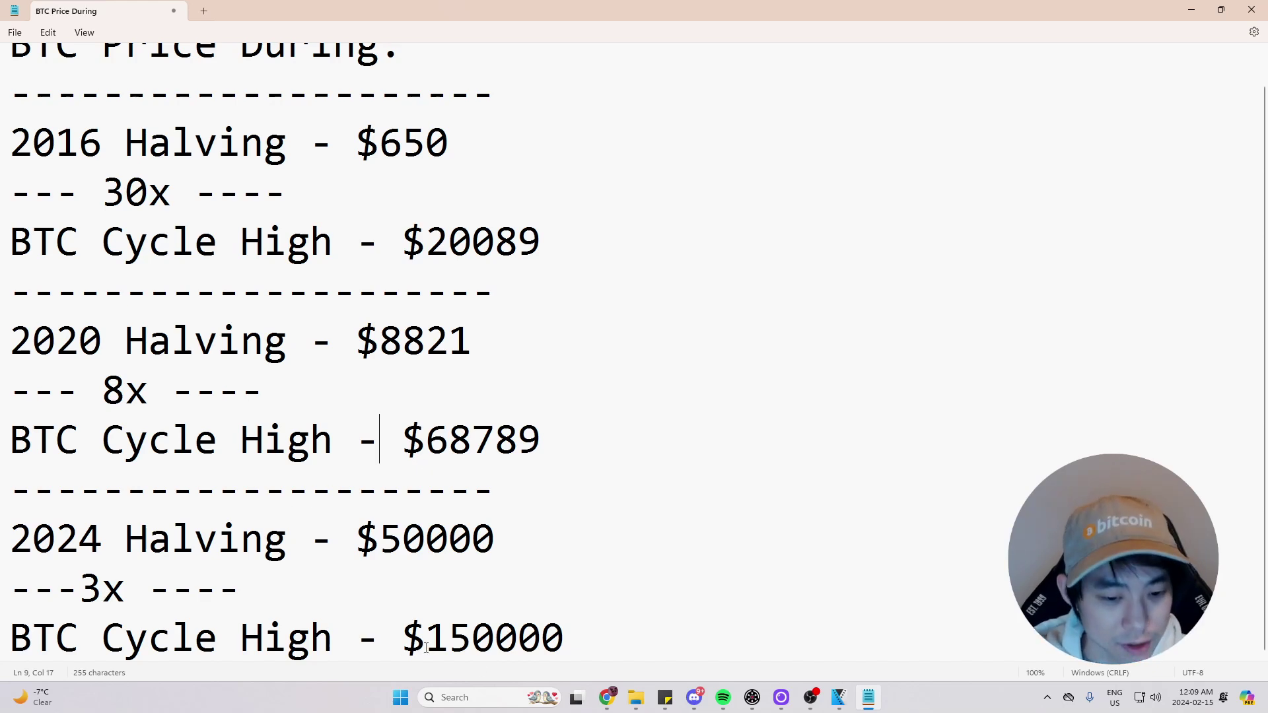
left_click(702, 606)
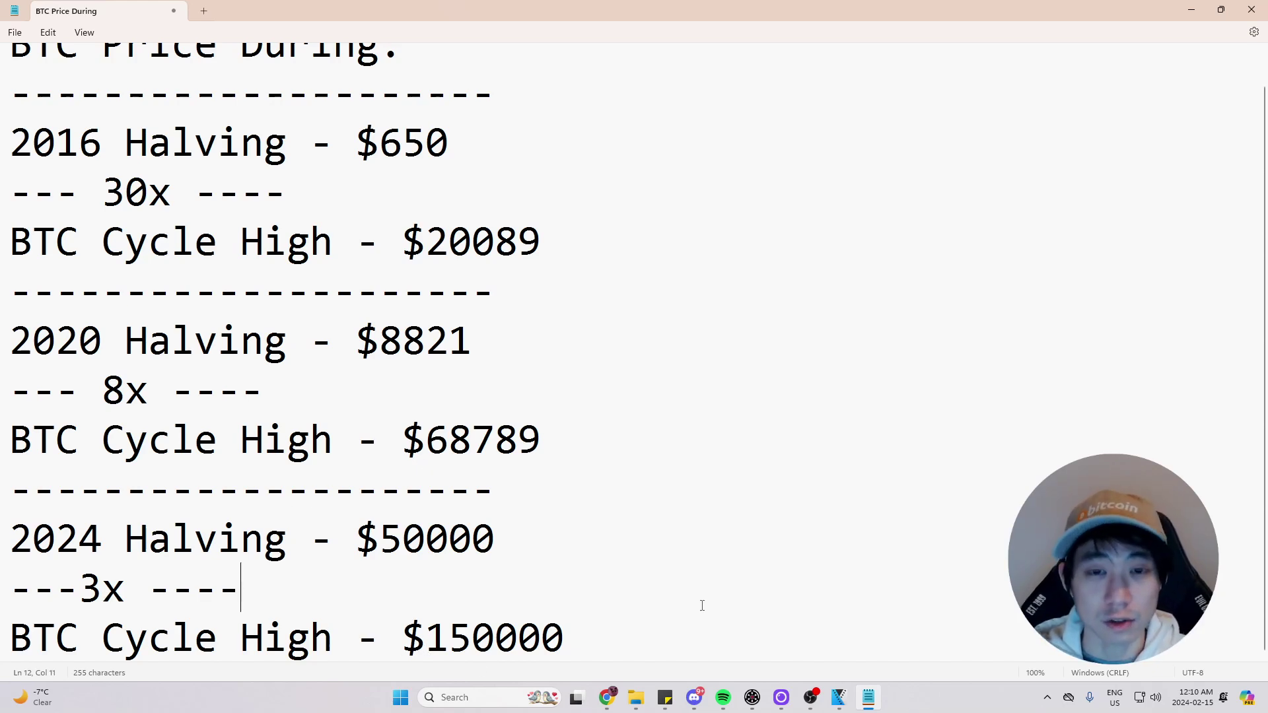